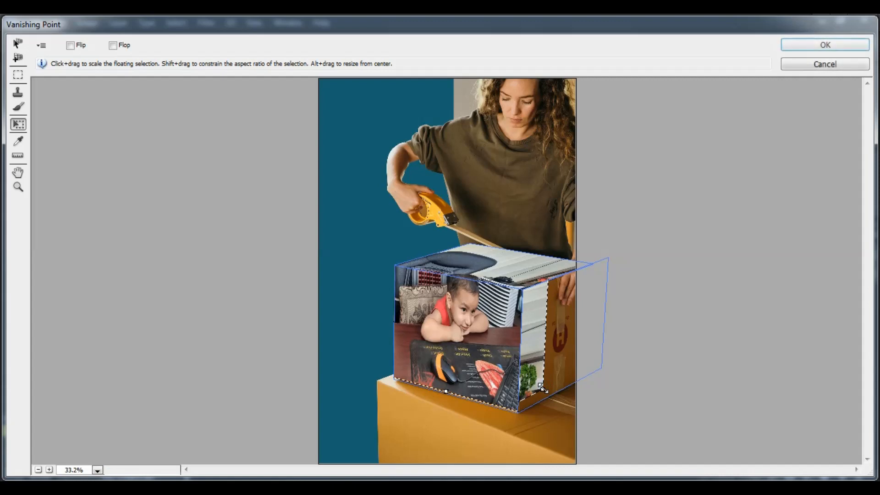
# Enlarge the floating photo of the boy across the box planes and reposition it over the box's faces
pyautogui.moveTo(543, 389); pyautogui.dragTo(712, 415)
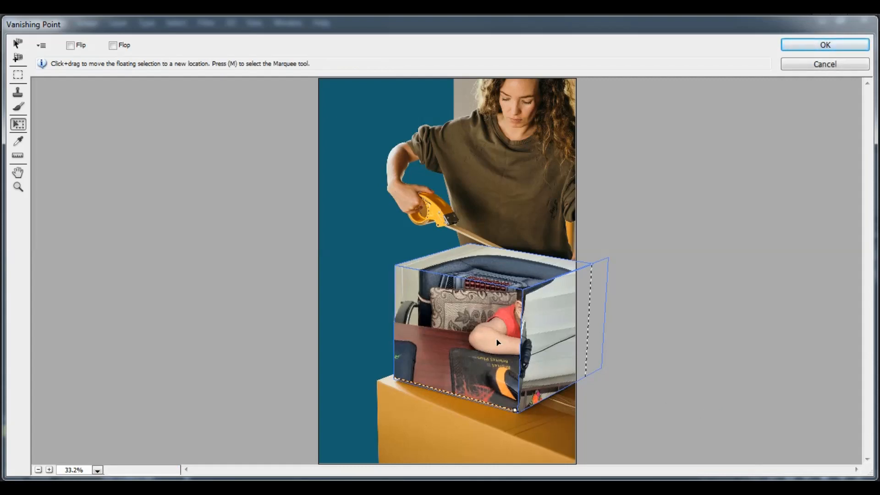
pyautogui.moveTo(498, 342); pyautogui.dragTo(453, 372)
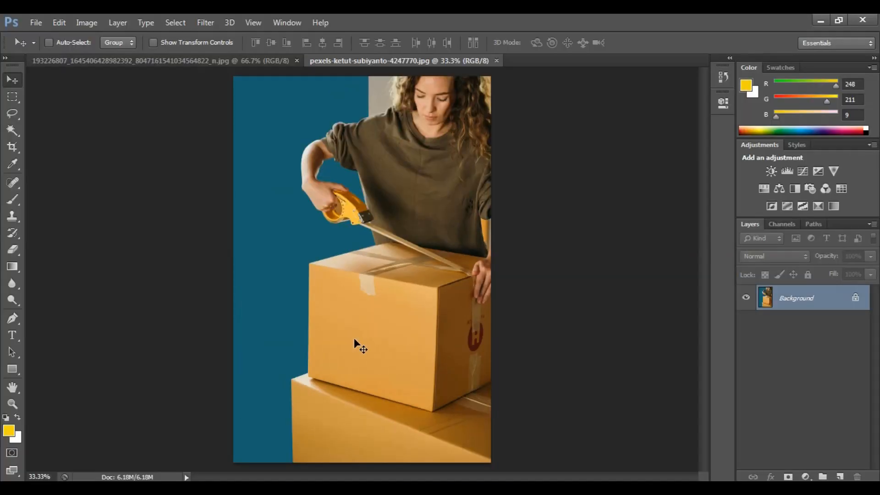
# Check the boy's photo, return to the box photo and open the Vanishing Point filter on it
pyautogui.click(224, 65)
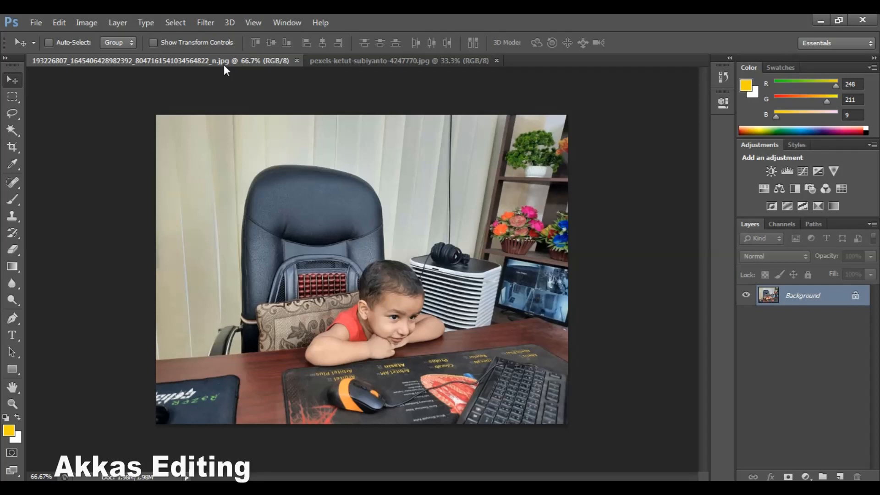
pyautogui.click(332, 58)
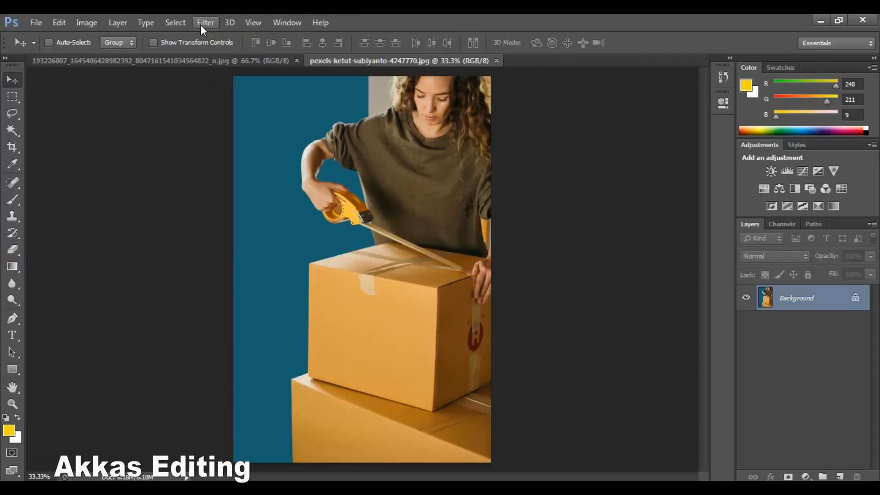
pyautogui.click(204, 23)
pyautogui.click(210, 25)
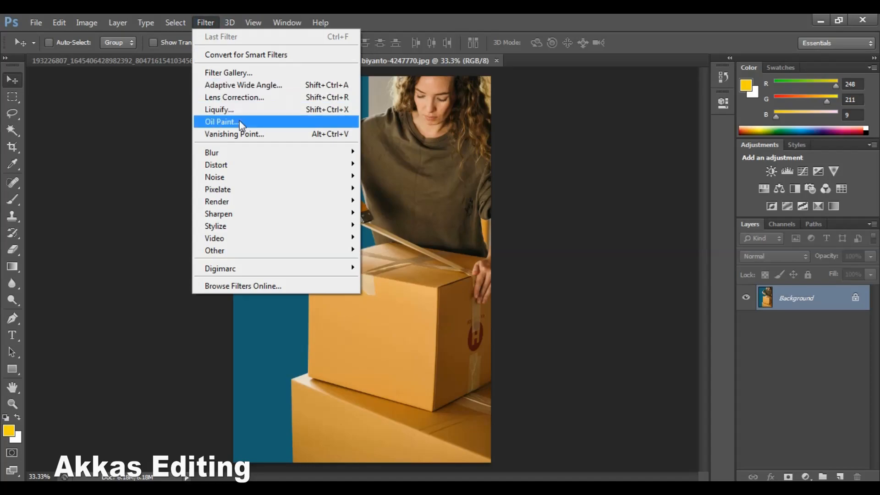
pyautogui.click(237, 135)
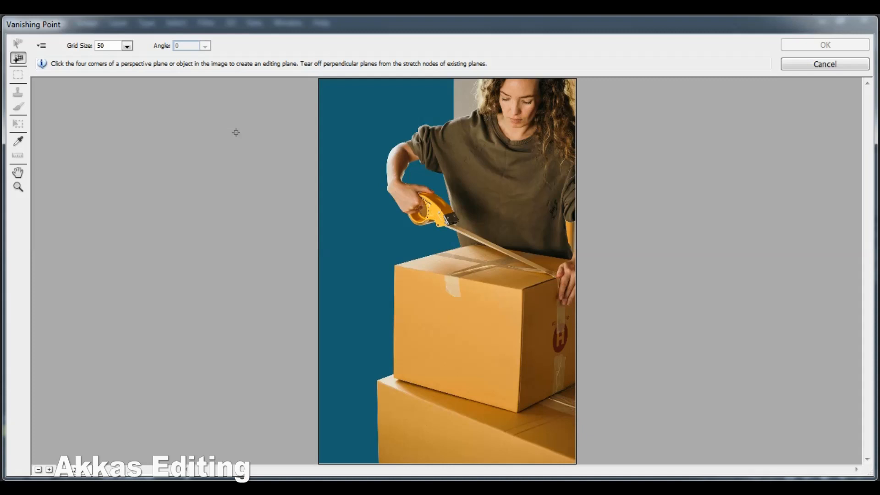
# Create a perspective plane over the upper box's front face by marking its four corners
pyautogui.press('alt')
pyautogui.scroll(1, 355, 238)
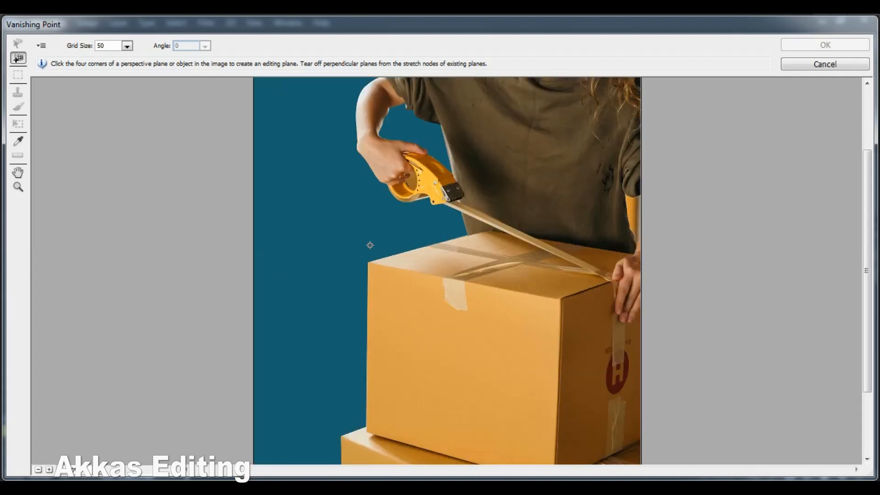
pyautogui.press('h')
pyautogui.moveTo(462, 298); pyautogui.dragTo(441, 220)
pyautogui.press('c')
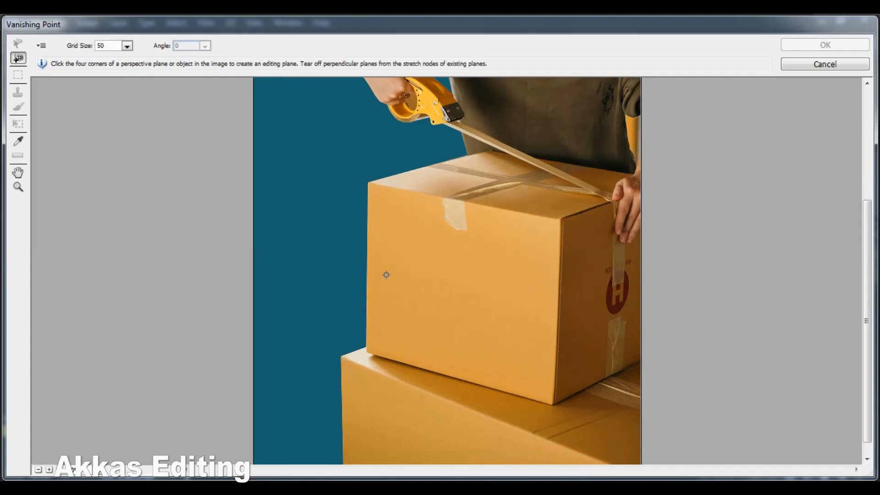
pyautogui.click(367, 351)
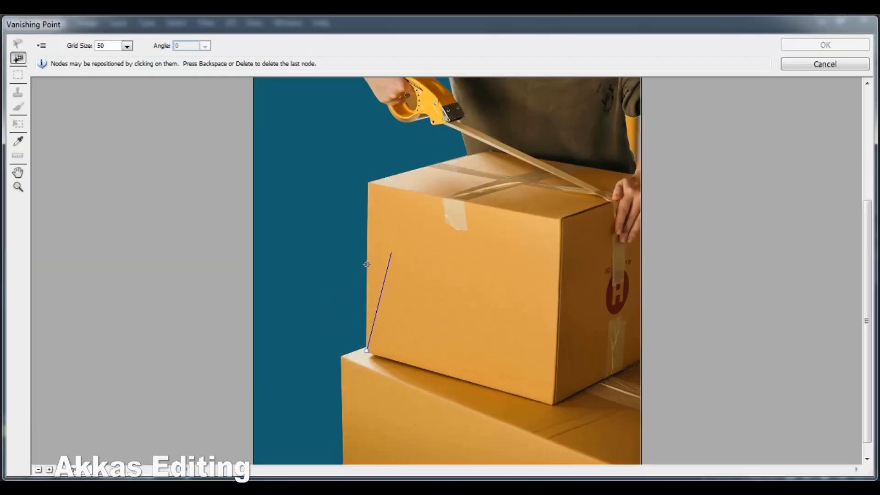
pyautogui.click(368, 182)
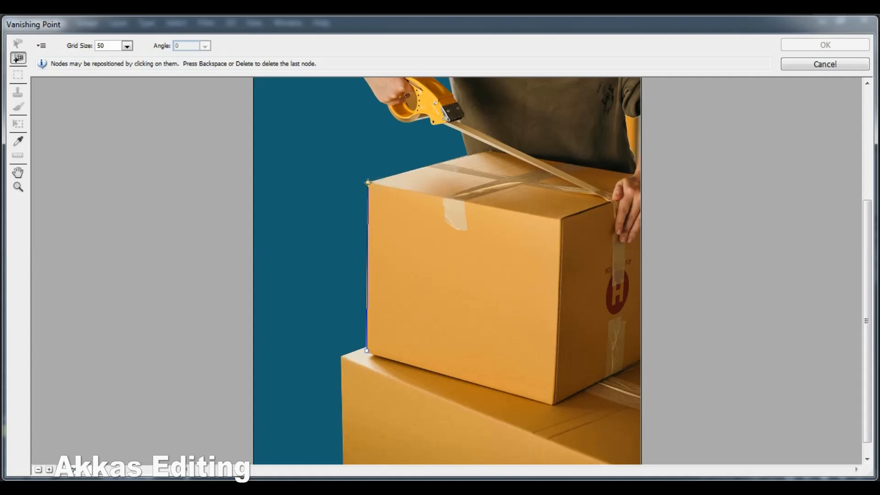
pyautogui.click(561, 220)
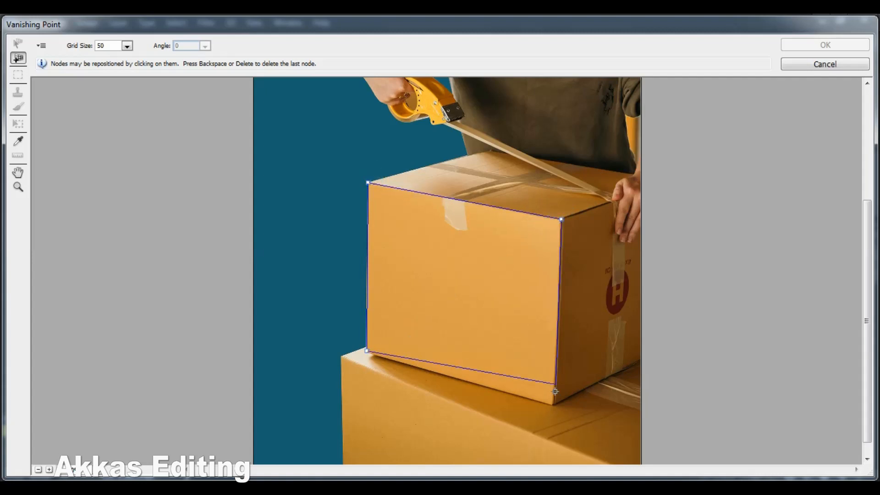
pyautogui.click(553, 405)
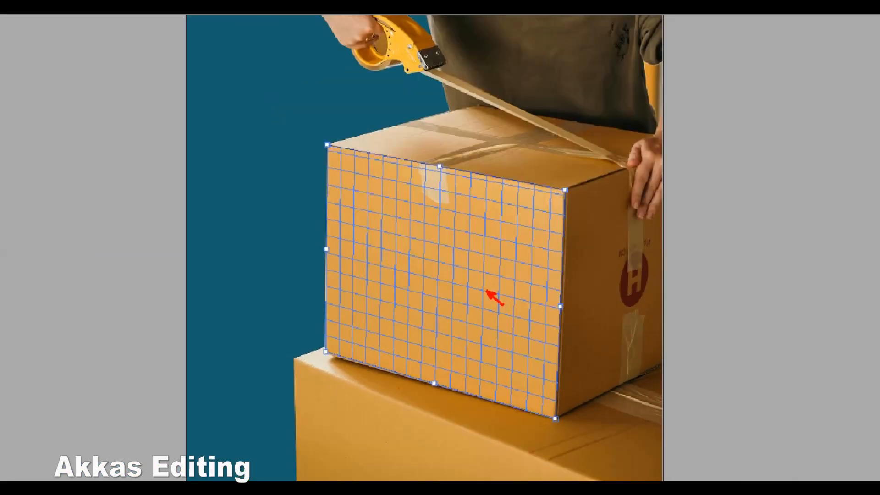
# Try grid sizes of 100 and 10 on the front plane and set the grid size back to 50
pyautogui.press('alt')
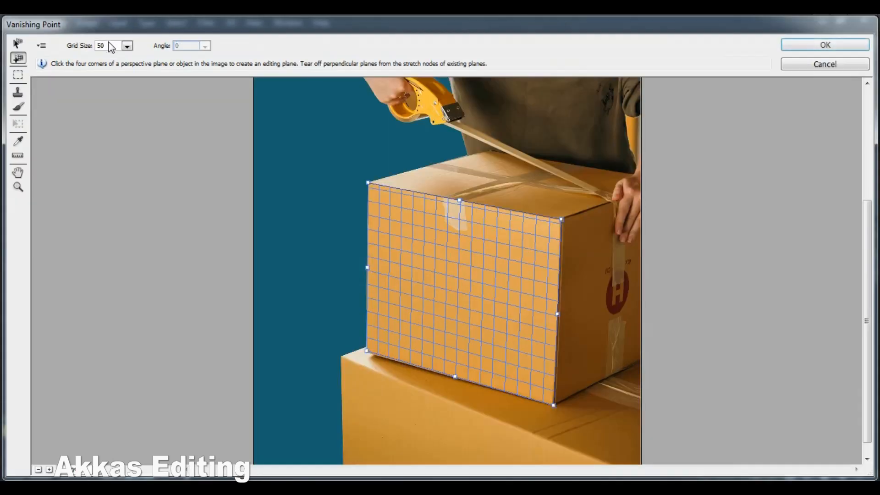
pyautogui.click(109, 45)
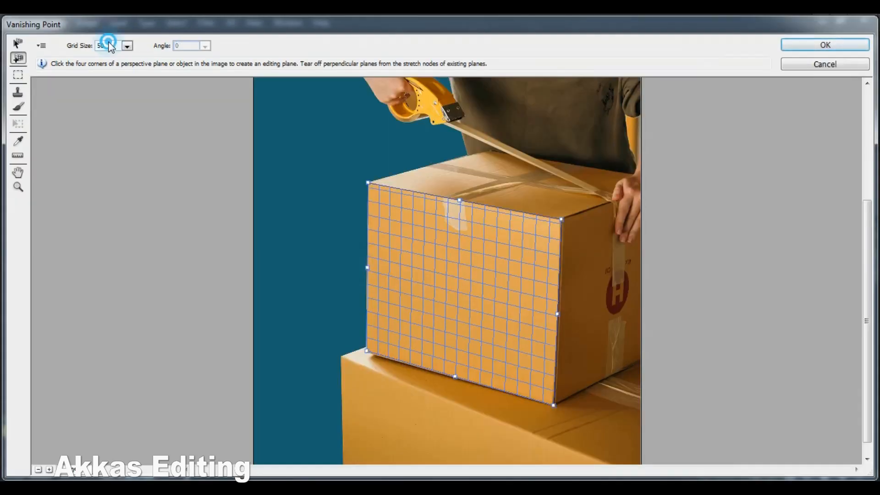
pyautogui.click(106, 45)
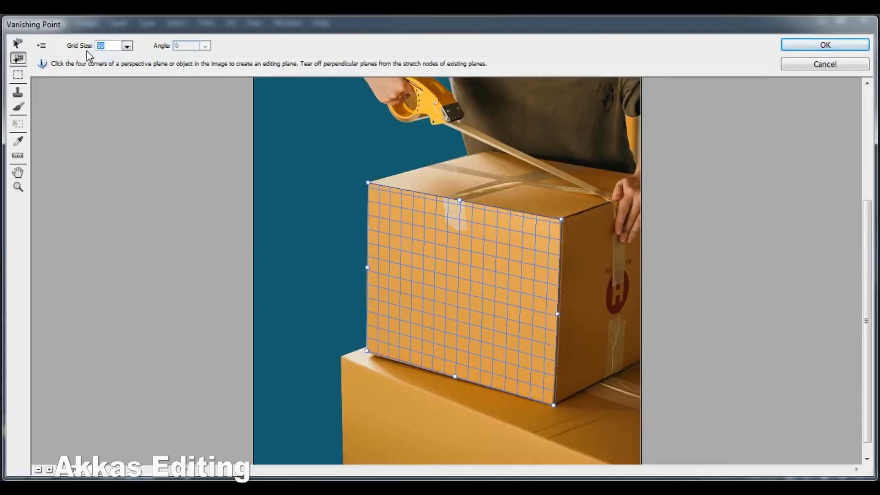
pyautogui.write('100')
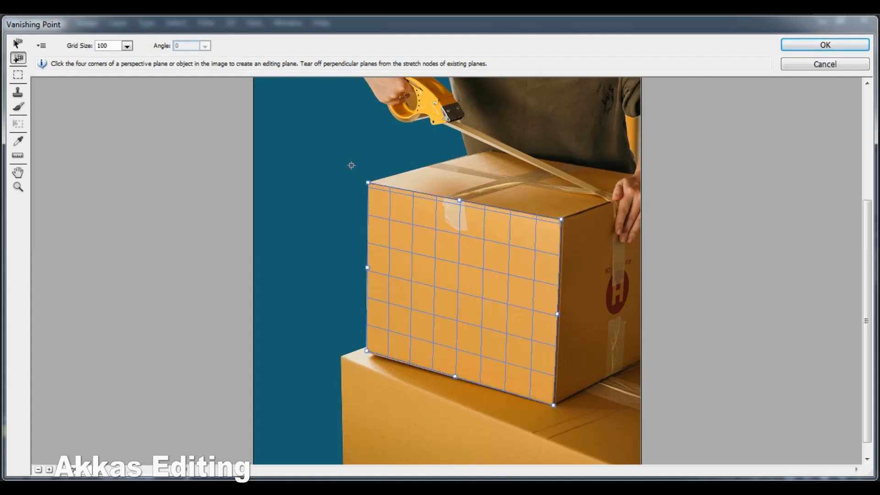
pyautogui.press('BackSpace')
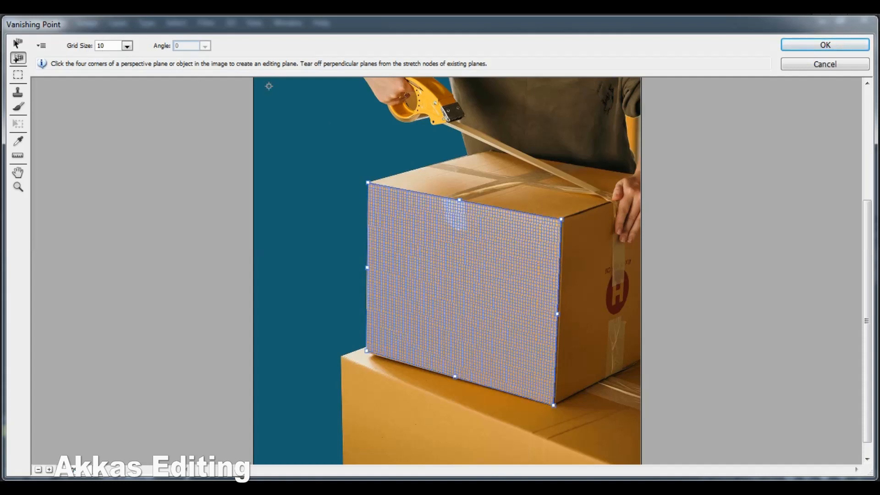
pyautogui.press('alt')
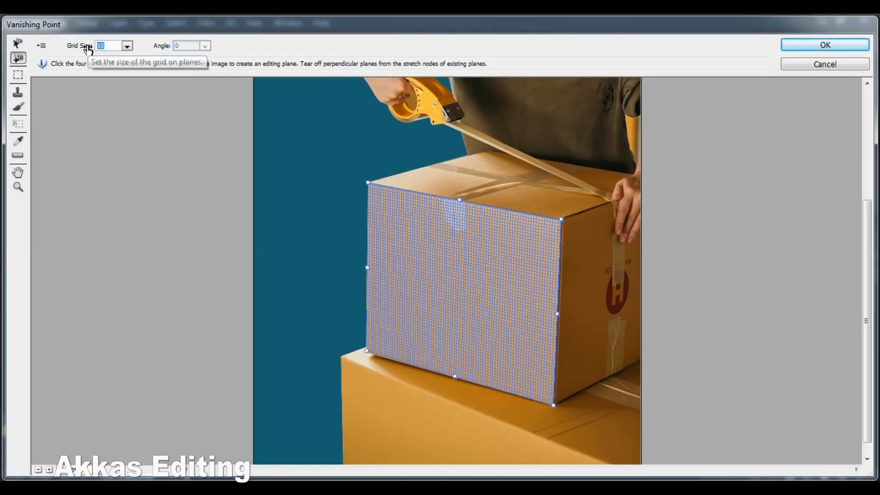
pyautogui.write('50')
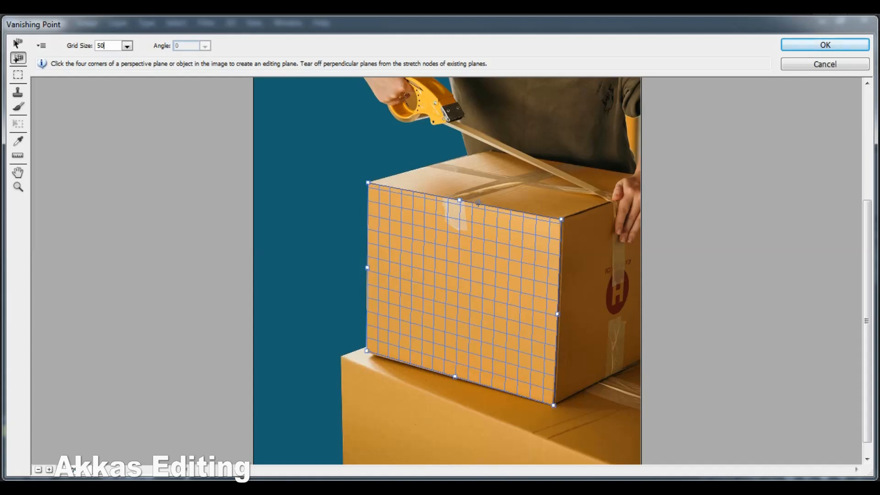
# Try stretching the front plane sideways beyond the box's near vertical edge and undo the change
pyautogui.write('v')
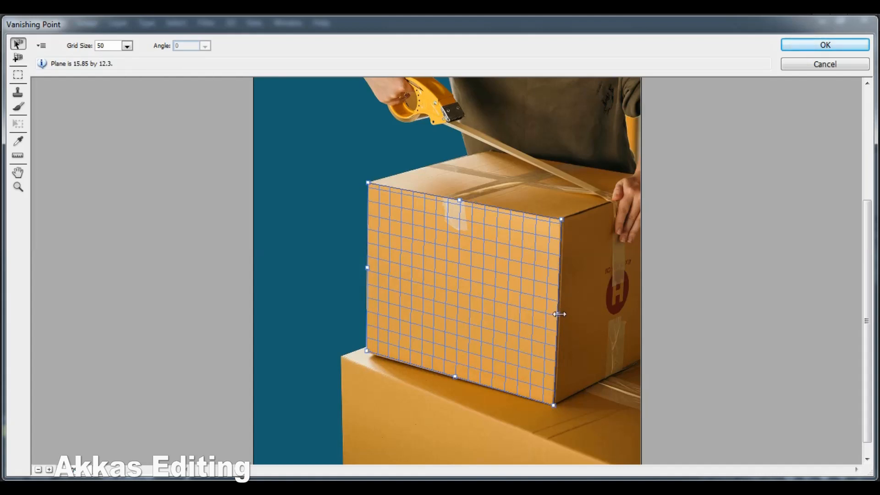
pyautogui.moveTo(559, 314); pyautogui.dragTo(679, 327)
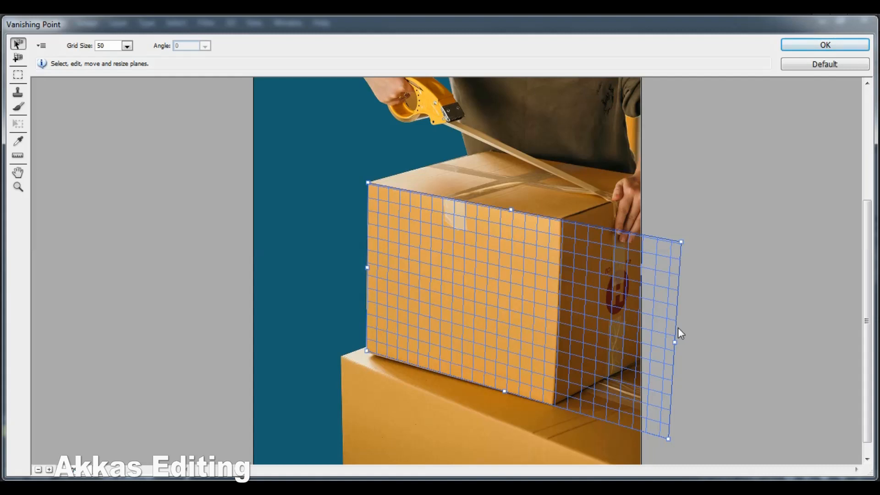
pyautogui.hotkey('ctrl', 'alt', 'z')
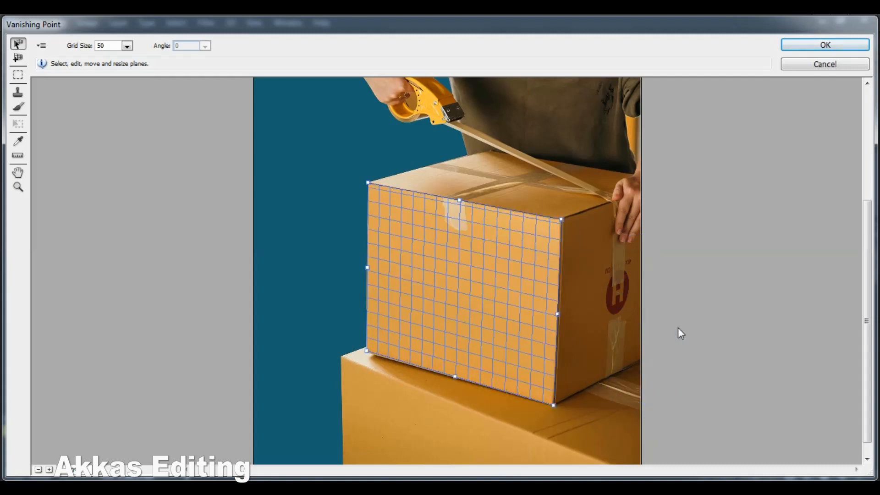
# Pull a perpendicular plane from the front plane's near vertical edge over the box's side face, extending past the image border
pyautogui.press('c')
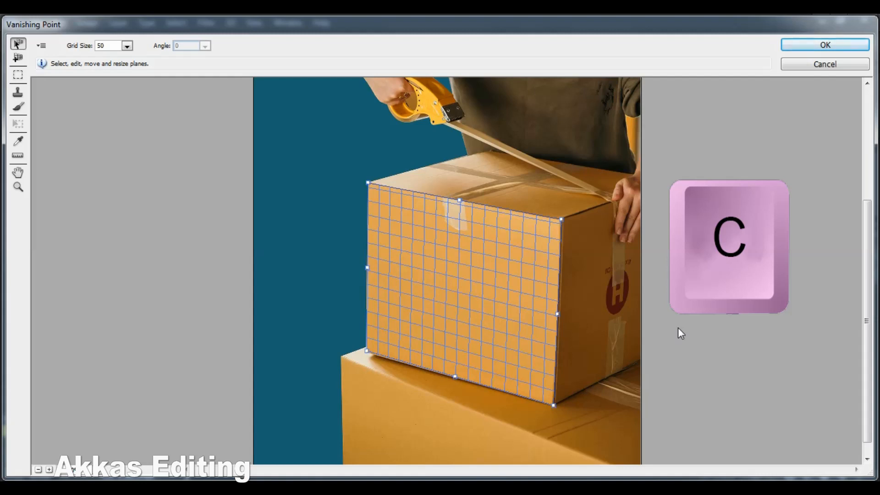
pyautogui.press('c')
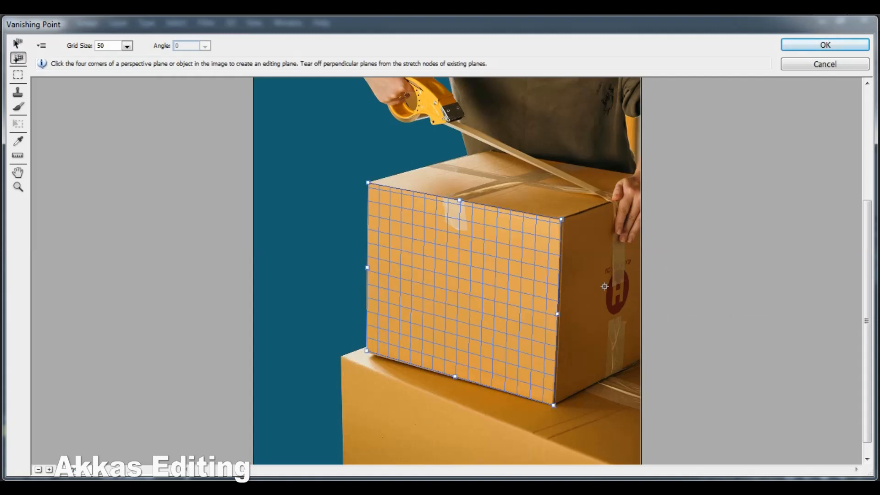
pyautogui.click(557, 314)
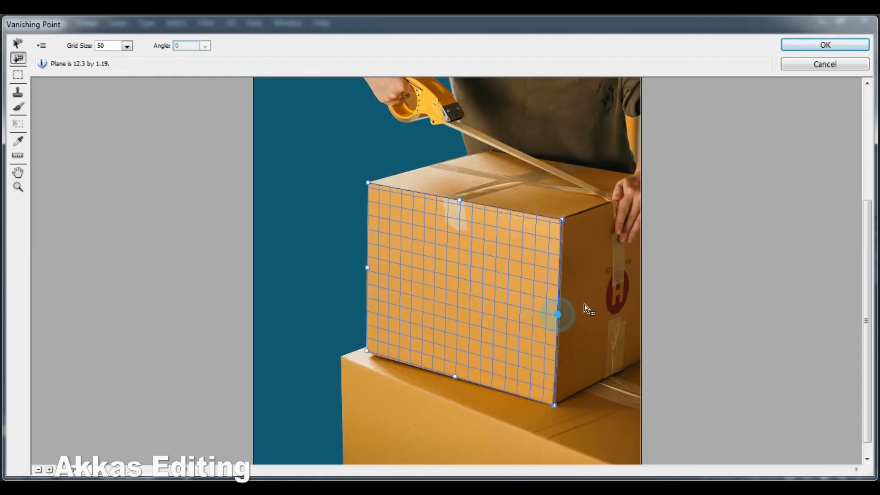
pyautogui.moveTo(588, 309); pyautogui.dragTo(688, 264)
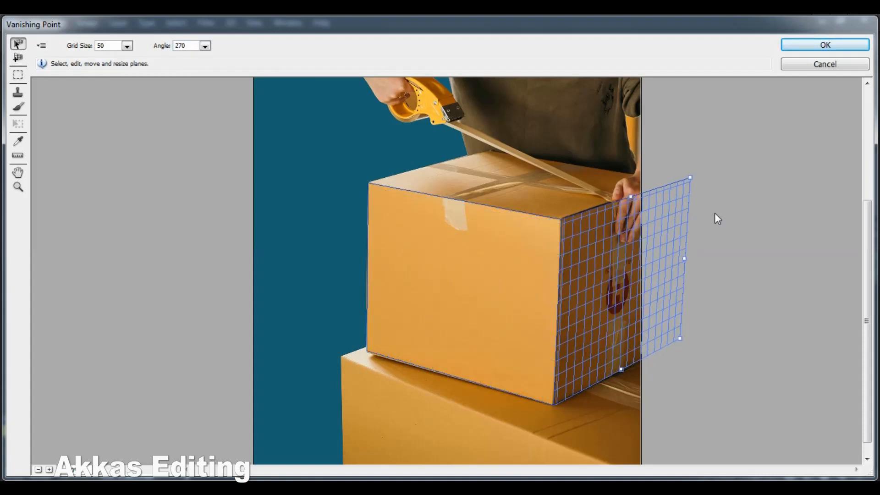
# Try adjusting the side plane's upper outer corner to the box's perspective and undo the change
pyautogui.moveTo(690, 178); pyautogui.dragTo(683, 179)
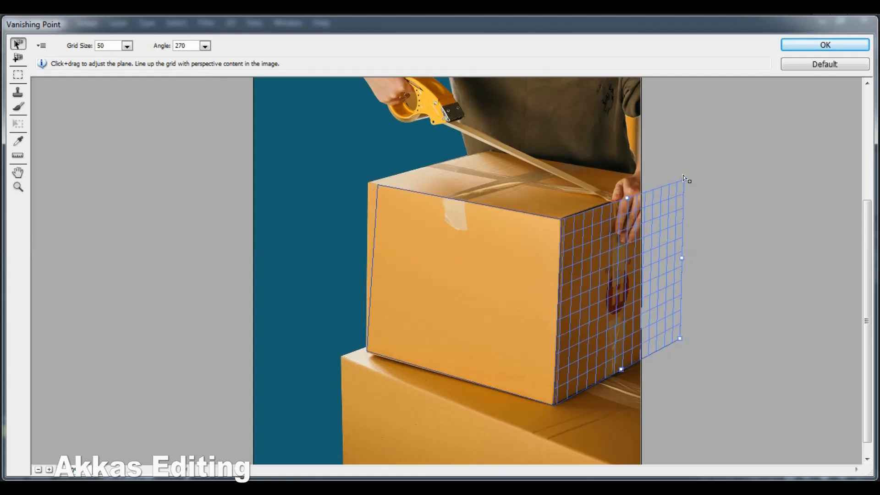
pyautogui.hotkey('ctrl', 'z')
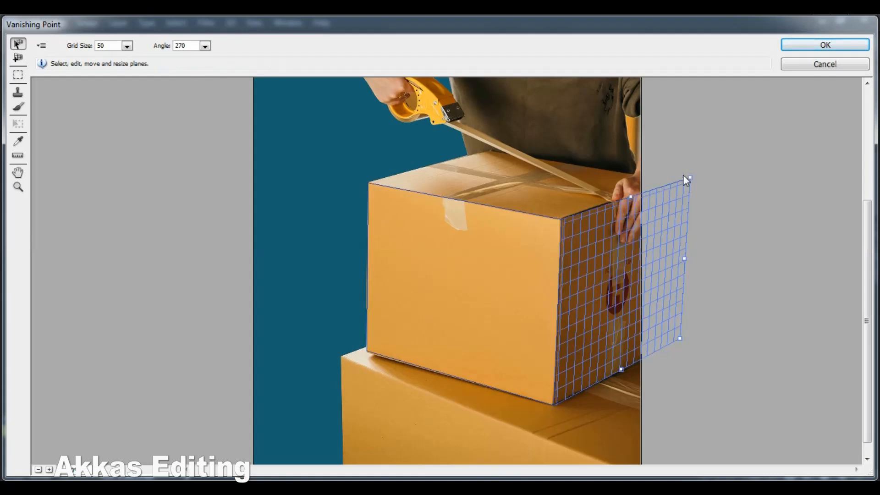
pyautogui.hotkey('ctrl', '1')
pyautogui.click(611, 258)
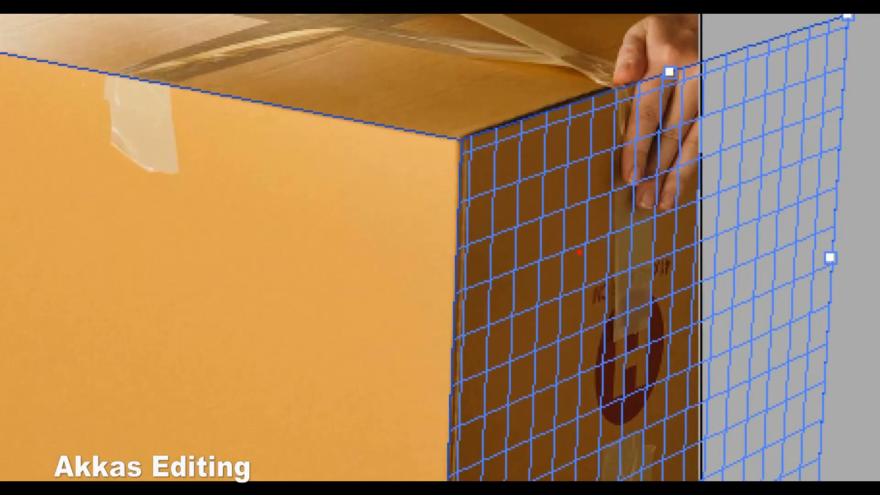
pyautogui.moveTo(579, 251); pyautogui.dragTo(639, 295)
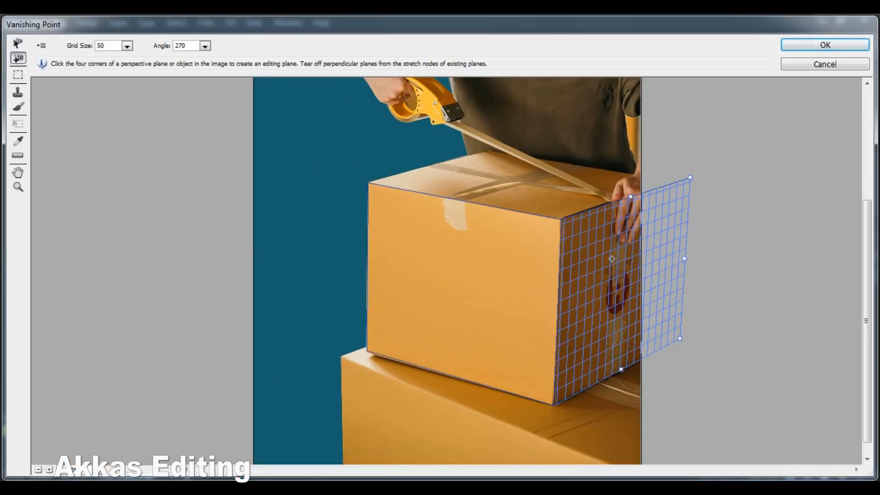
# Pull a perpendicular plane from the front plane's upper edge over the box's top face and apply the filter
pyautogui.click(468, 219)
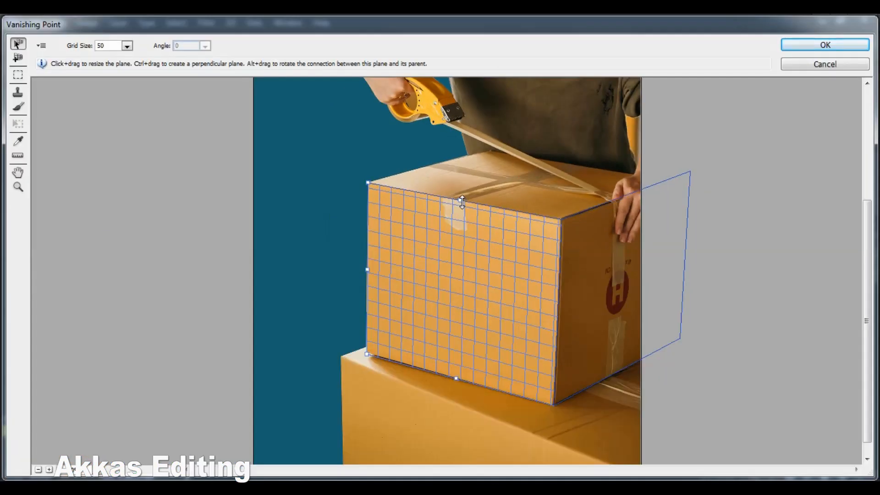
pyautogui.press('c')
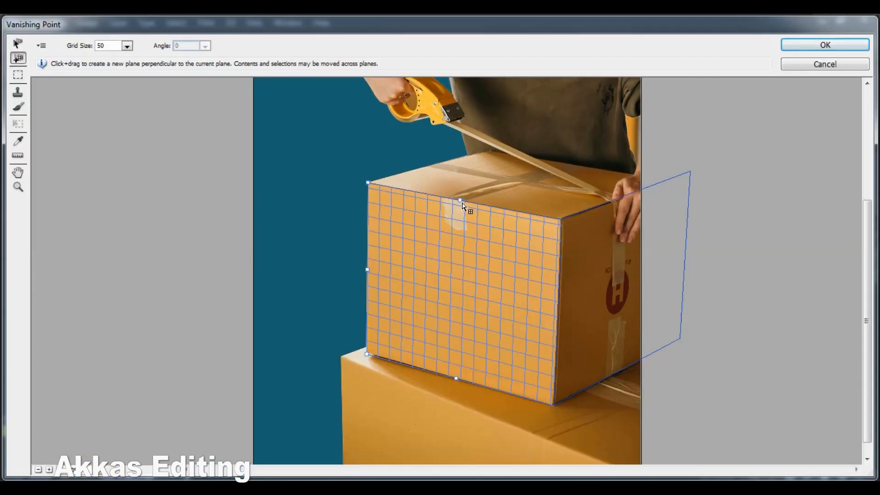
pyautogui.moveTo(462, 202); pyautogui.dragTo(559, 129)
pyautogui.press('v')
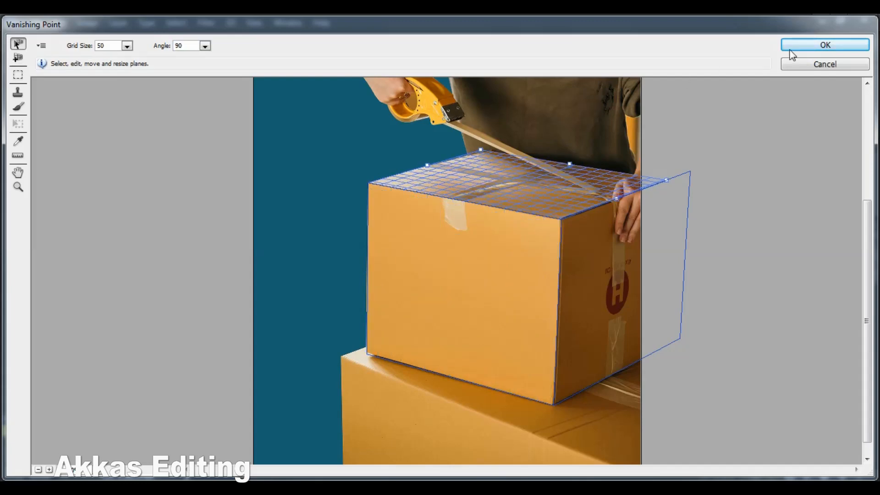
pyautogui.press('alt')
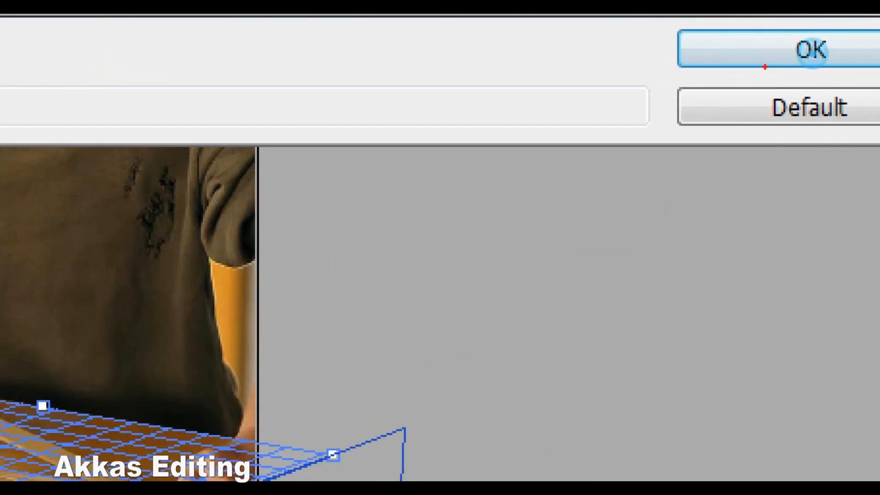
pyautogui.click(811, 49)
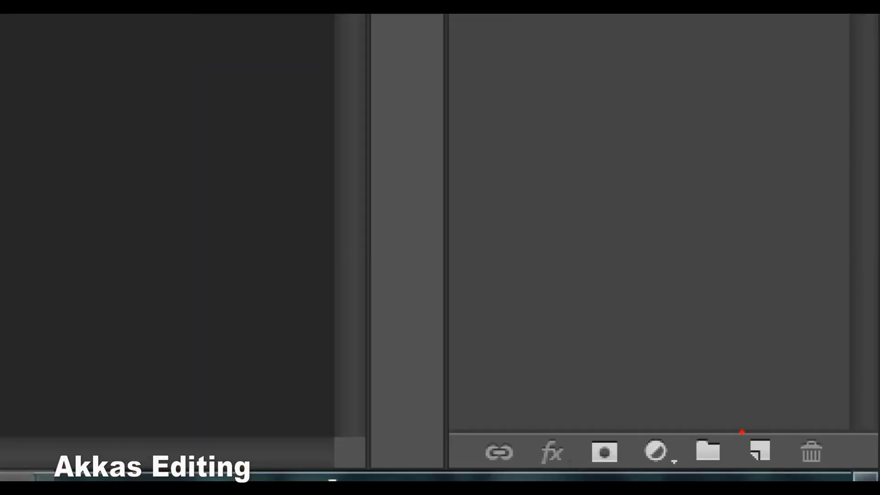
# Add an empty layer above the box image's background and copy the entire photo of the boy from its own document
pyautogui.click(759, 450)
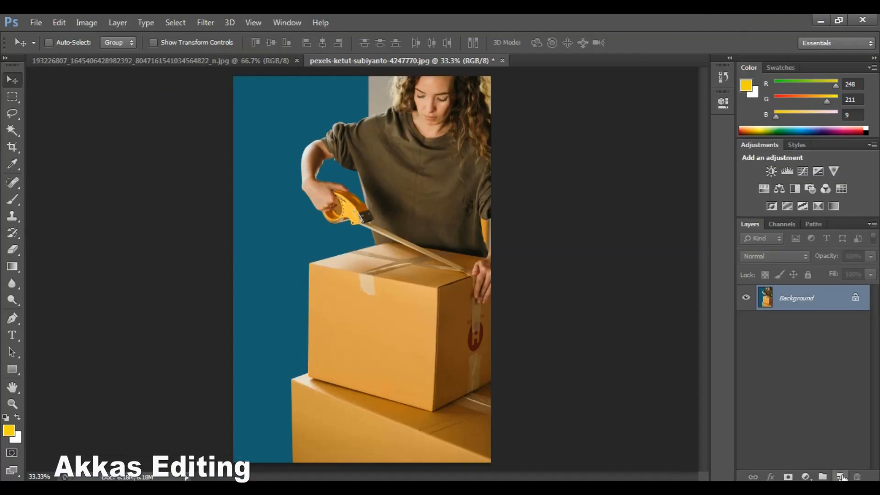
pyautogui.click(759, 450)
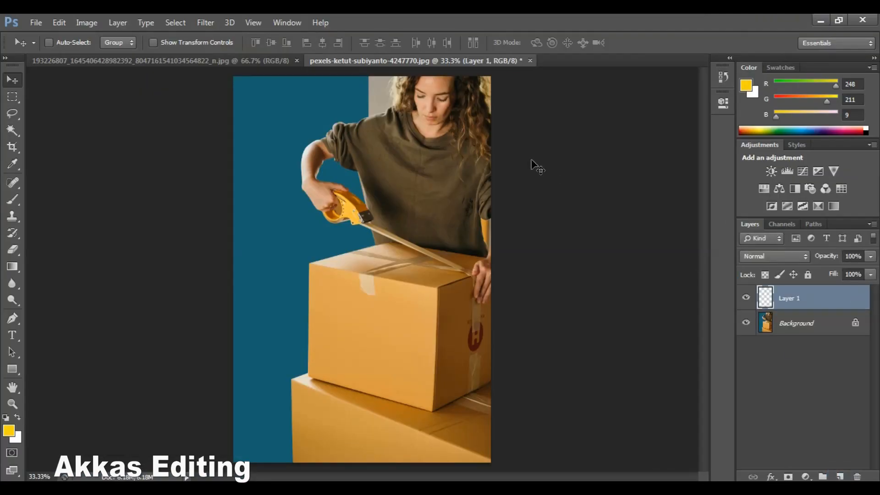
pyautogui.click(276, 60)
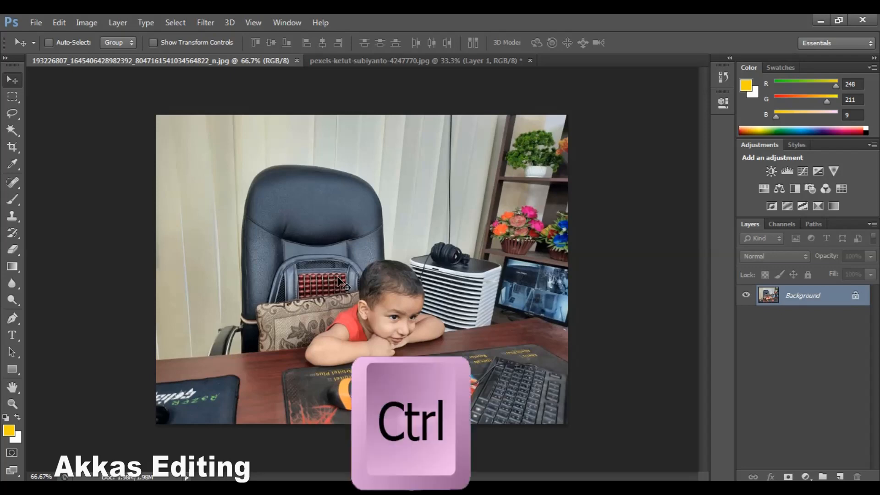
pyautogui.hotkey('ctrl', 'a')
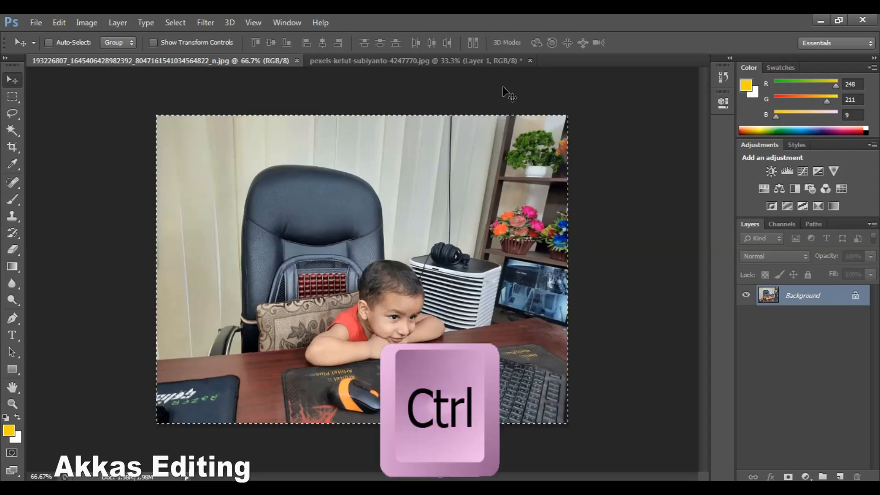
pyautogui.hotkey('ctrl', 'c')
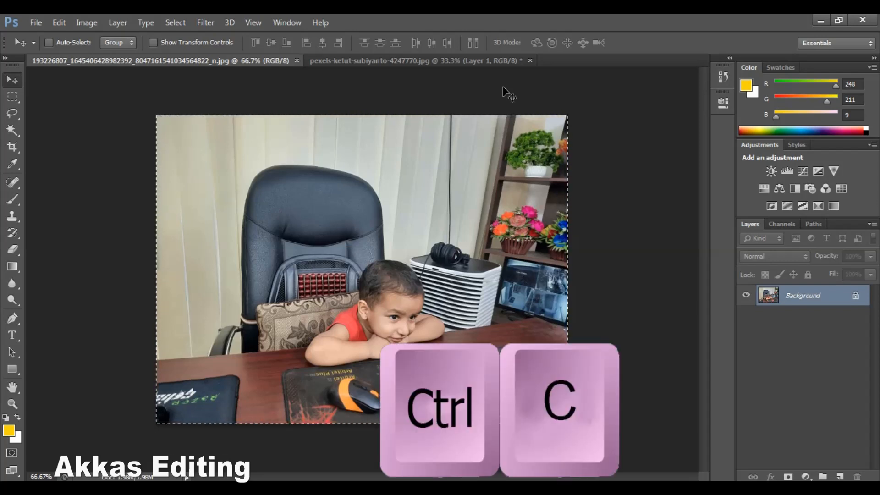
# Reopen Vanishing Point on the box image's new layer and paste the boy's photo onto the box's front plane
pyautogui.click(422, 62)
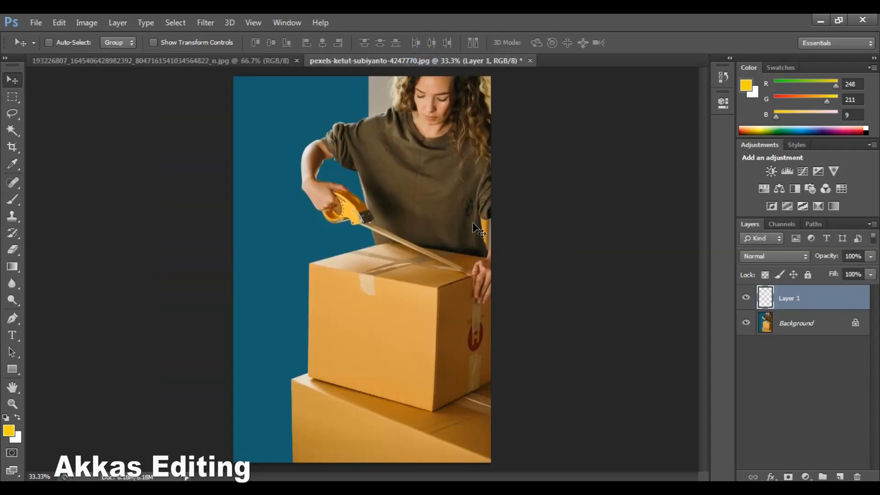
pyautogui.click(204, 23)
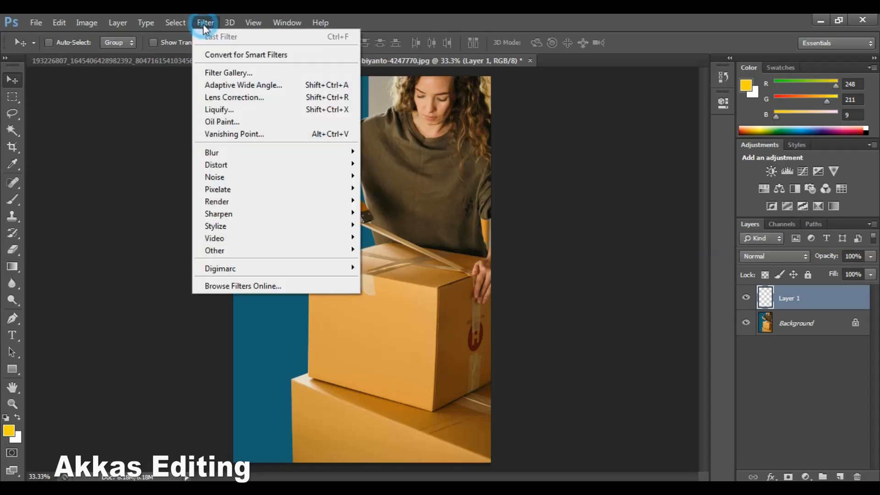
pyautogui.click(234, 134)
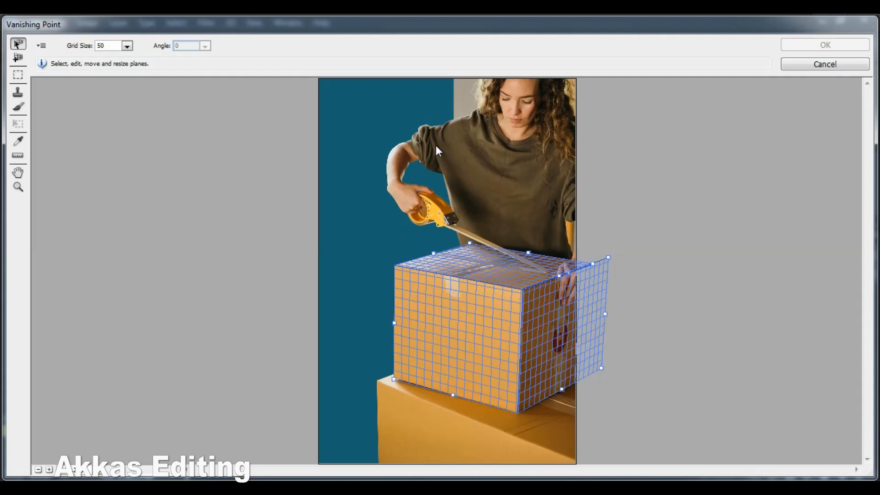
pyautogui.hotkey('ctrl', 'v')
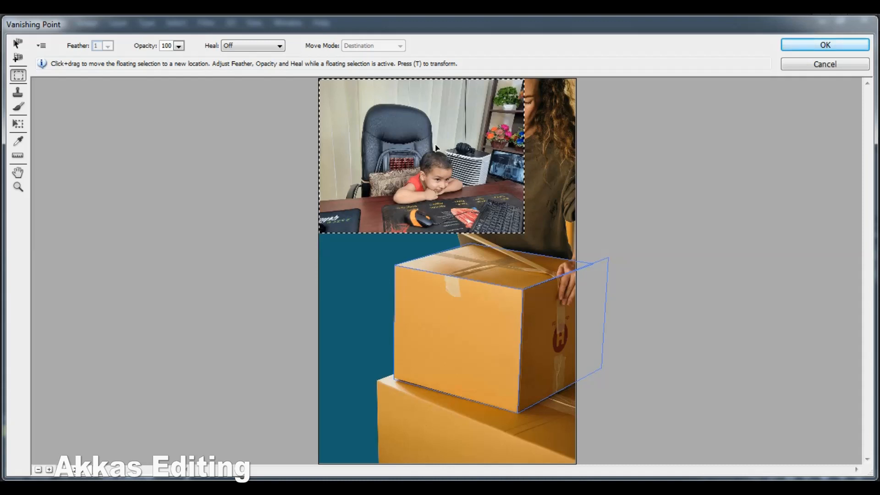
pyautogui.moveTo(436, 147); pyautogui.dragTo(461, 298)
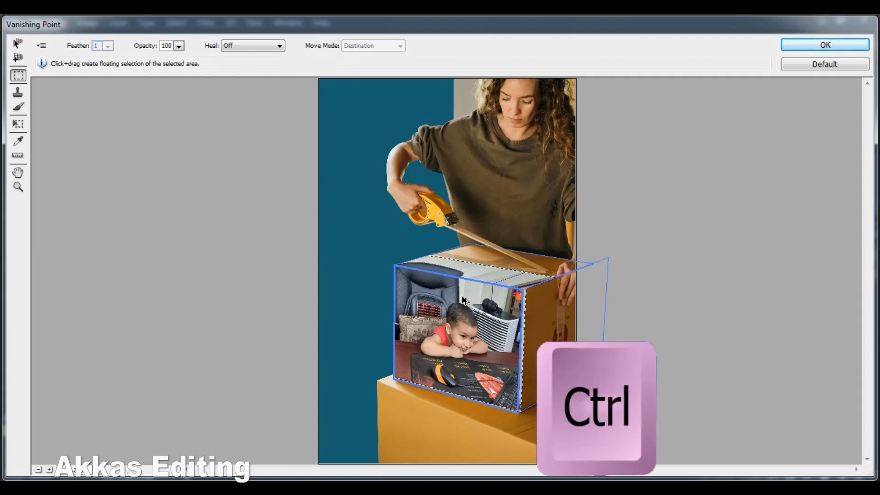
# Enlarge the pasted photo to cover all three box faces, position the boy on the front face, and apply the filter
pyautogui.hotkey('ctrl', 't')
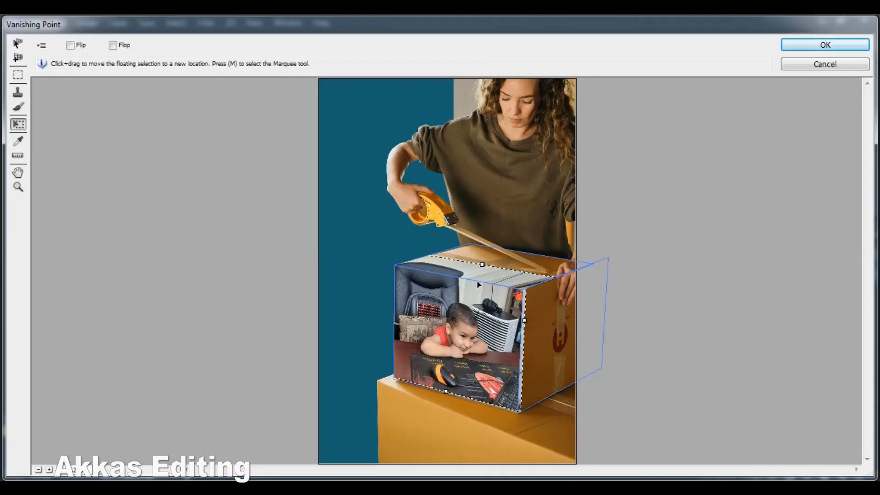
pyautogui.moveTo(484, 263); pyautogui.dragTo(558, 190)
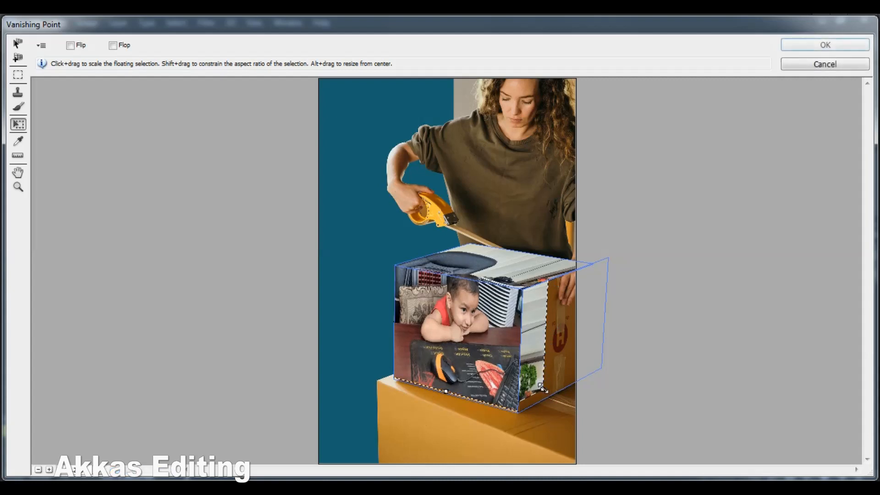
pyautogui.moveTo(542, 388); pyautogui.dragTo(712, 415)
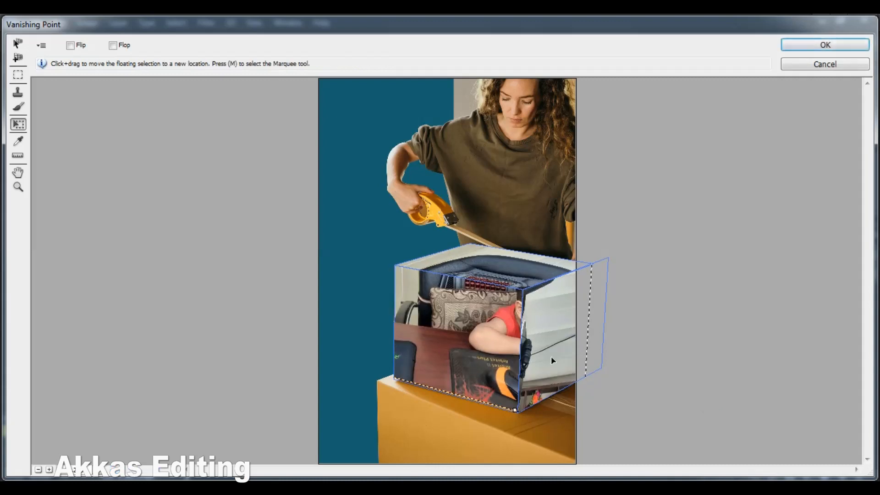
pyautogui.moveTo(550, 356); pyautogui.dragTo(450, 369)
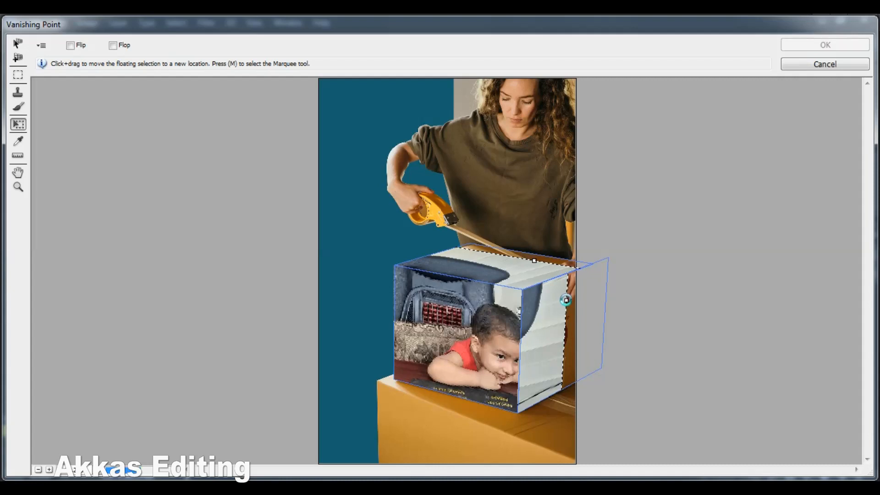
pyautogui.moveTo(565, 300); pyautogui.dragTo(622, 284)
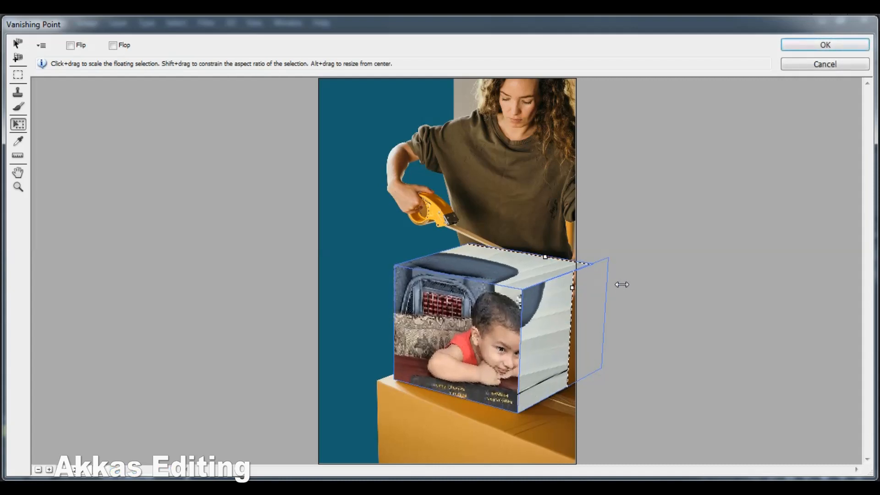
pyautogui.moveTo(499, 311); pyautogui.dragTo(482, 329)
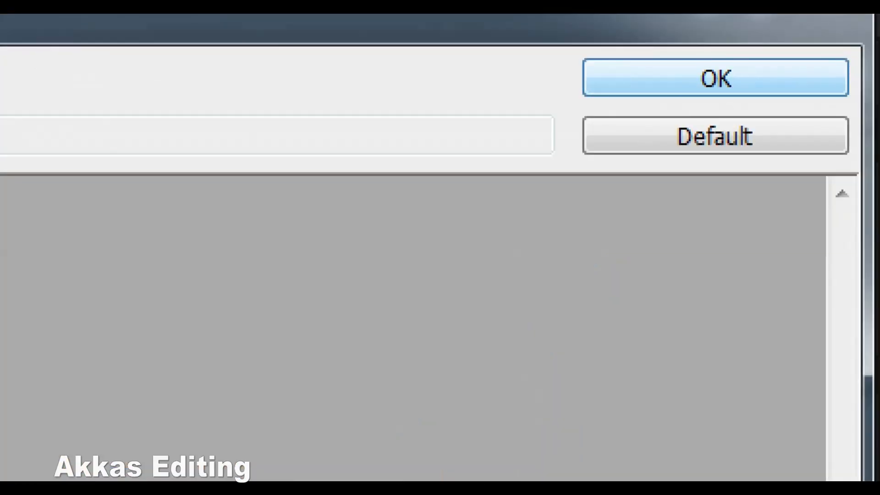
pyautogui.click(850, 46)
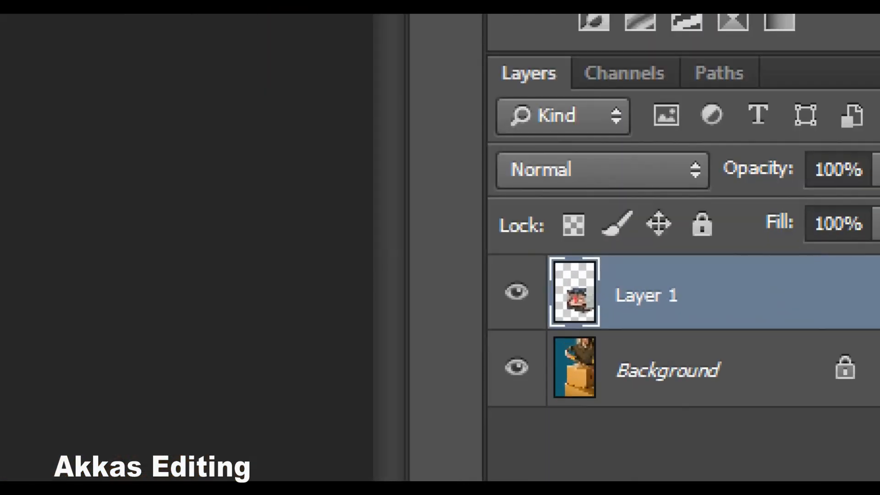
# Set the blend mode of the wrapped photo layer to Multiply
pyautogui.click(825, 299)
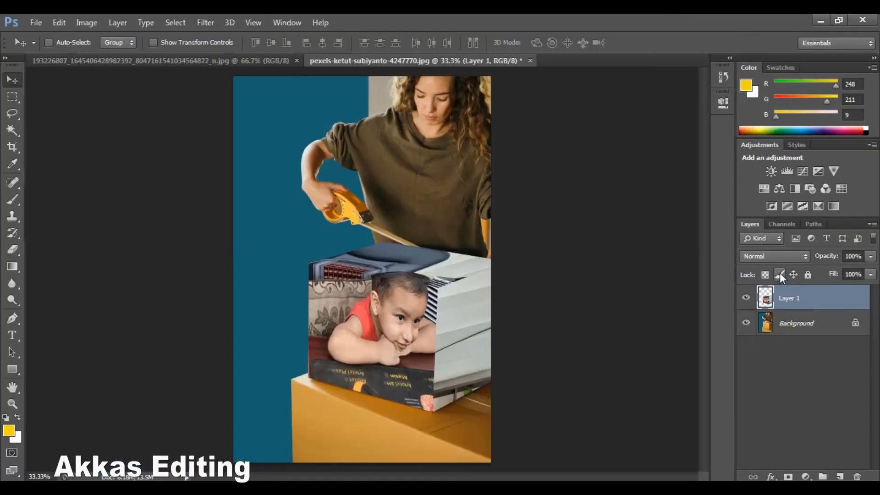
pyautogui.click(775, 258)
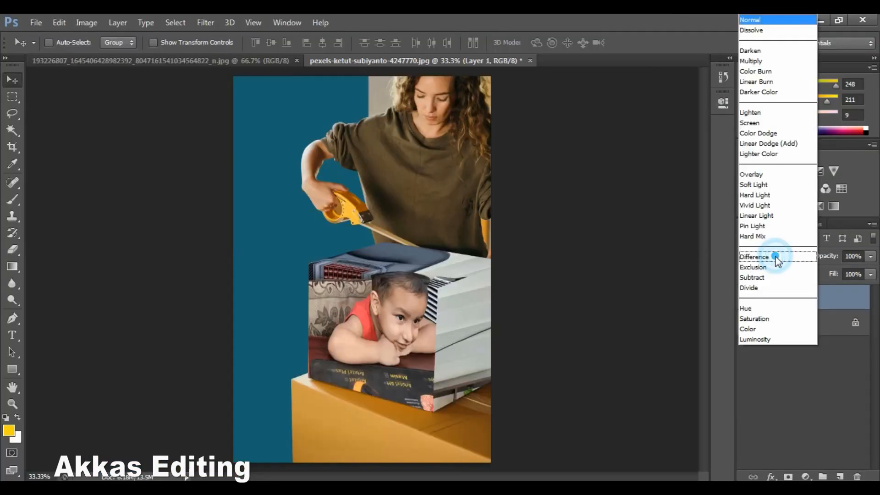
pyautogui.click(753, 65)
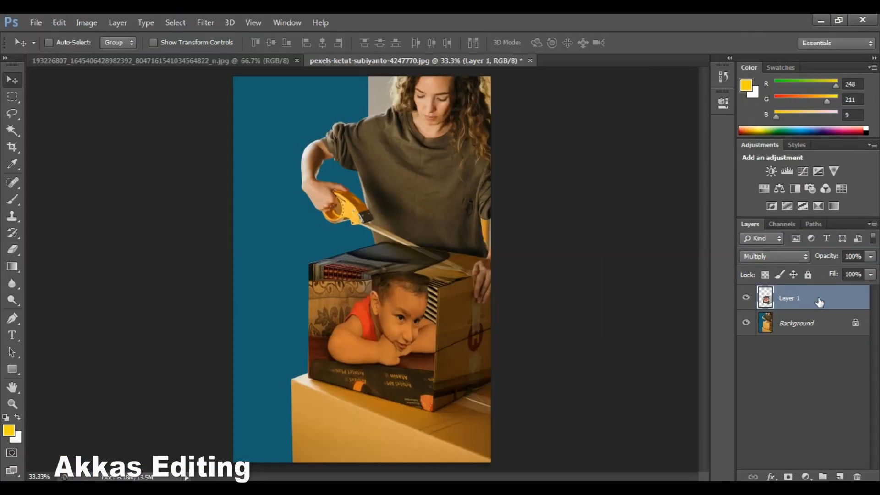
# Set the photo layer's Blend If for the underlying layer to 25 for black and split white at 161 / 255
pyautogui.doubleClick(819, 301)
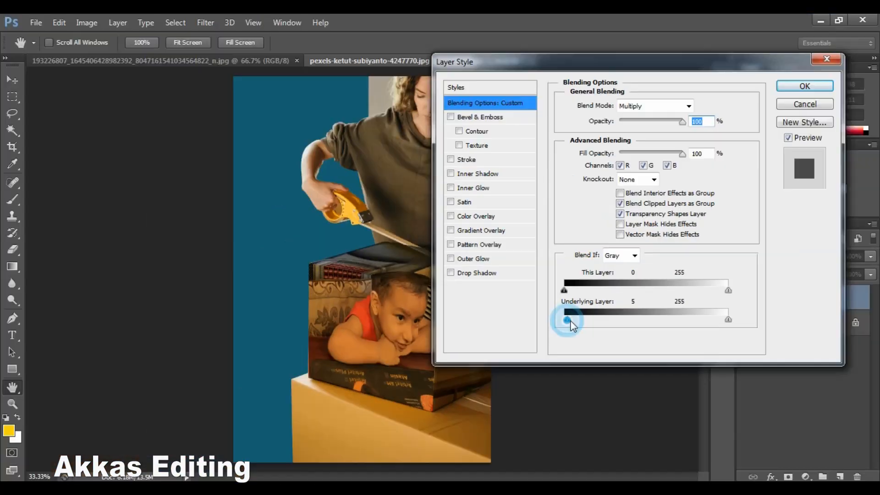
pyautogui.moveTo(525, 346); pyautogui.dragTo(580, 320)
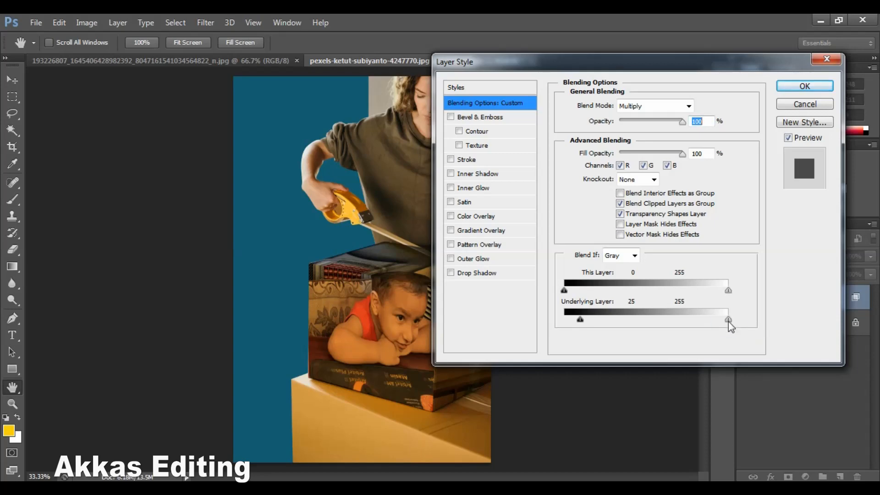
pyautogui.moveTo(727, 320); pyautogui.dragTo(711, 322)
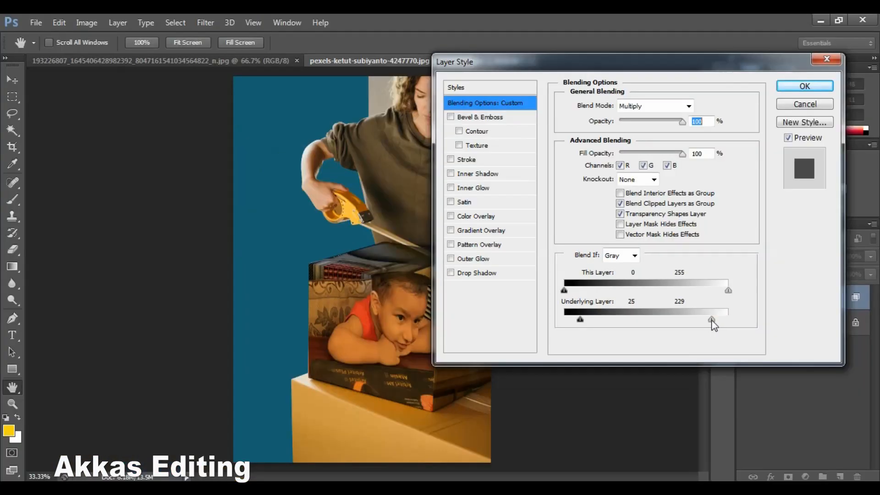
pyautogui.moveTo(713, 316)
pyautogui.mouseDown()
pyautogui.moveTo(753, 316)
pyautogui.moveTo(727, 318)
pyautogui.mouseUp()
pyautogui.moveTo(725, 320); pyautogui.dragTo(666, 319)
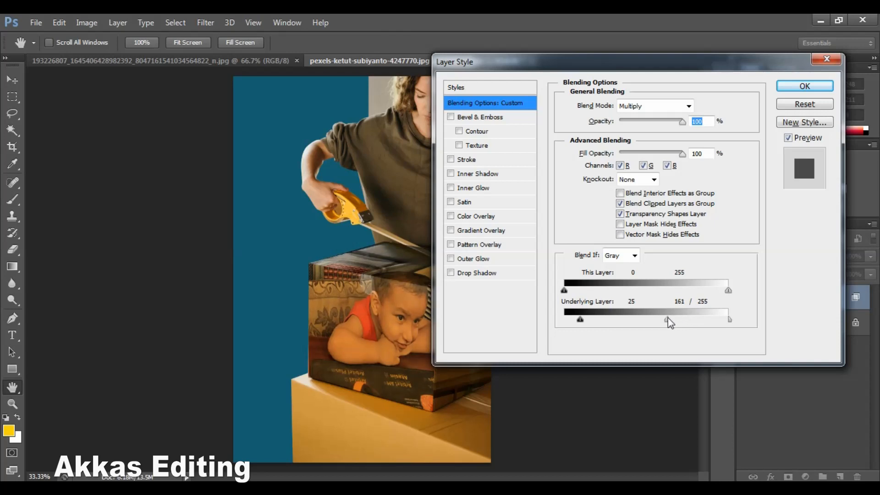
pyautogui.click(804, 86)
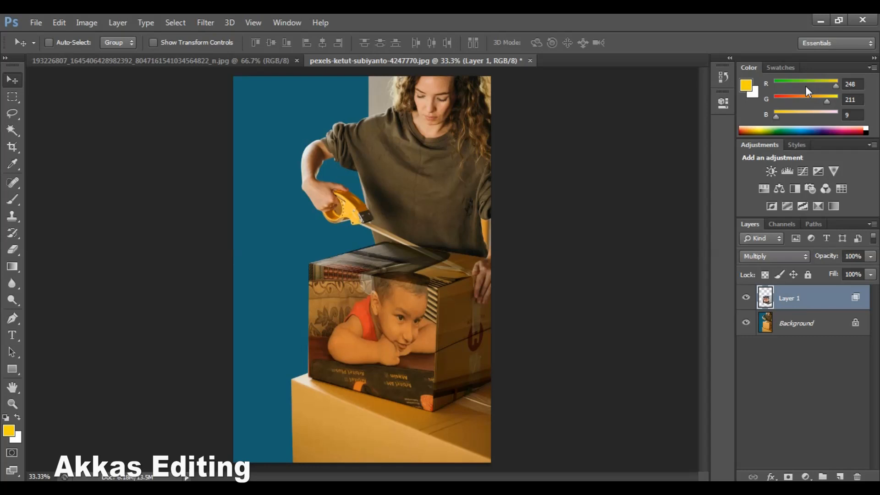
# Brighten the photo layer with Curves by raising the RGB curve's middle to input 100, output 159
pyautogui.hotkey('ctrl', 'm')
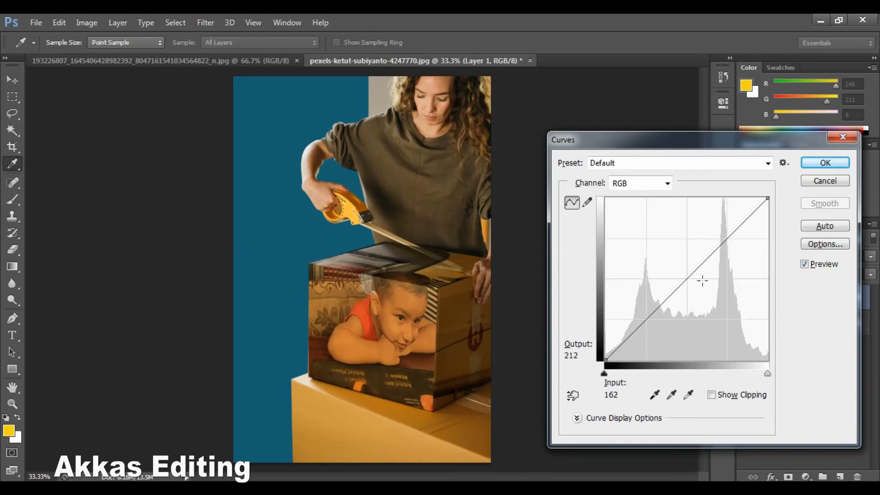
pyautogui.moveTo(687, 279); pyautogui.dragTo(669, 259)
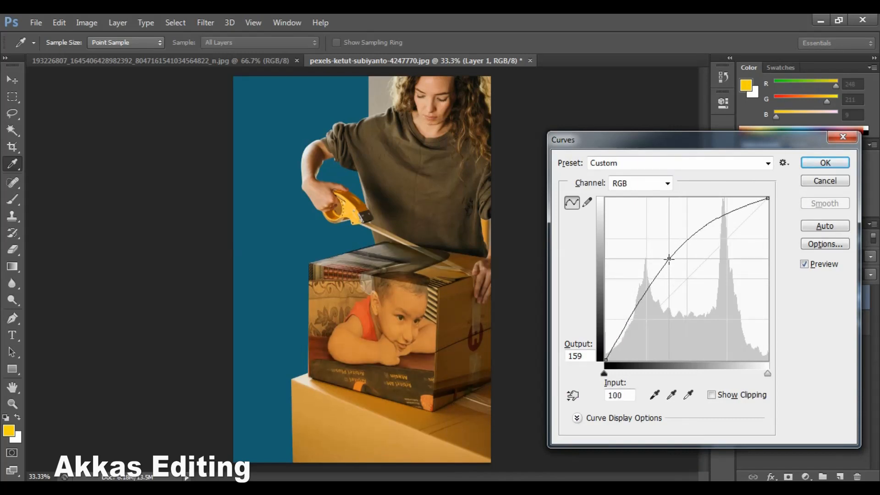
pyautogui.click(823, 164)
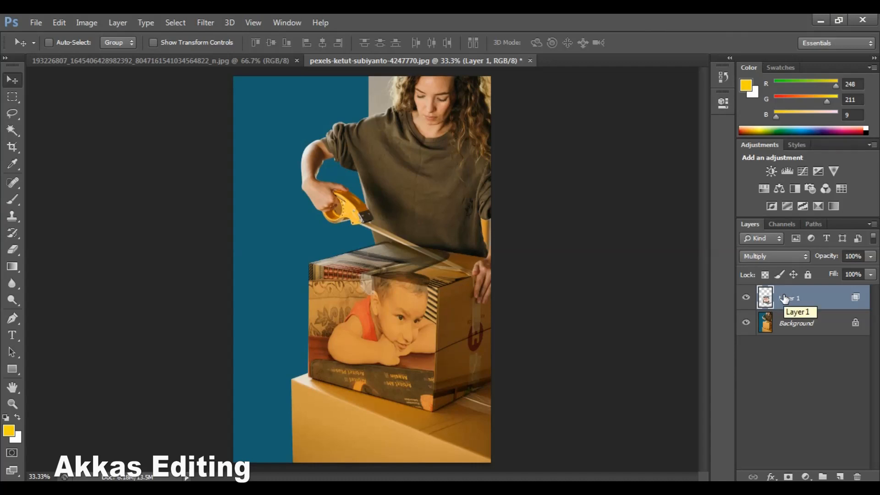
# Duplicate the Multiply photo layer to deepen the print on the box
pyautogui.hotkey('ctrl', 'j')
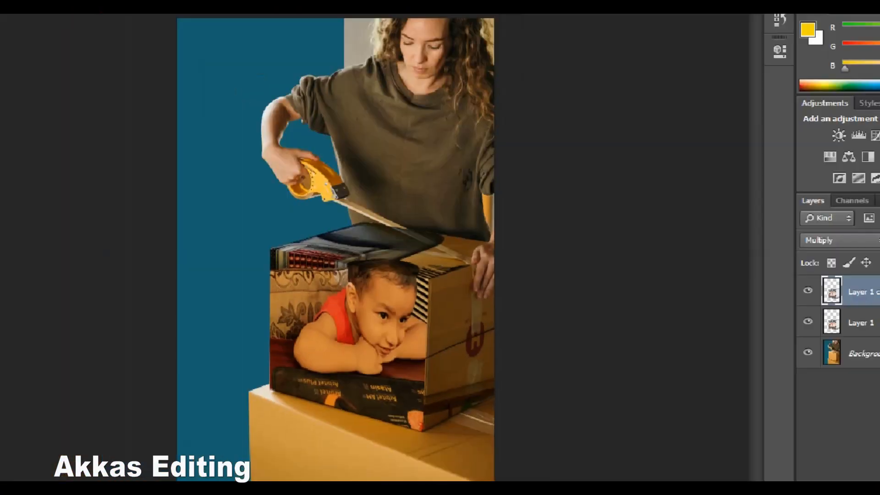
pyautogui.hotkey('ctrl', 'e')
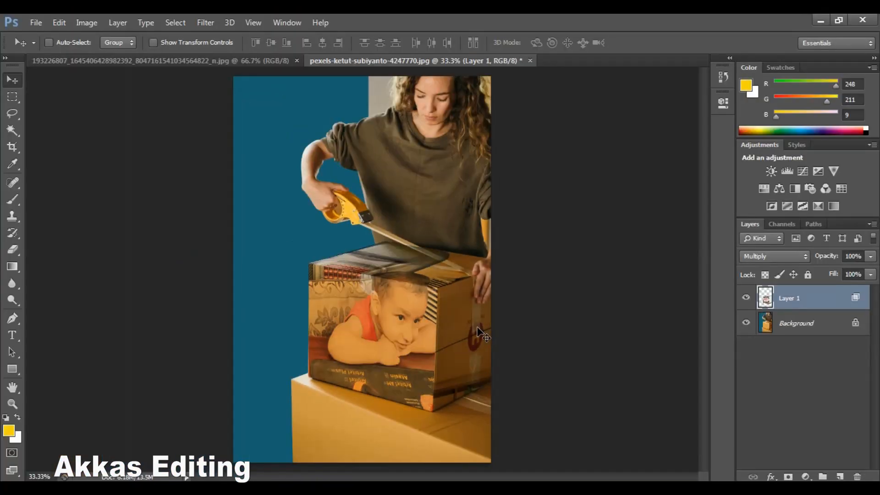
pyautogui.hotkey('ctrl', 'j')
pyautogui.hotkey('ctrl', 'e')
pyautogui.hotkey('ctrl', 'j')
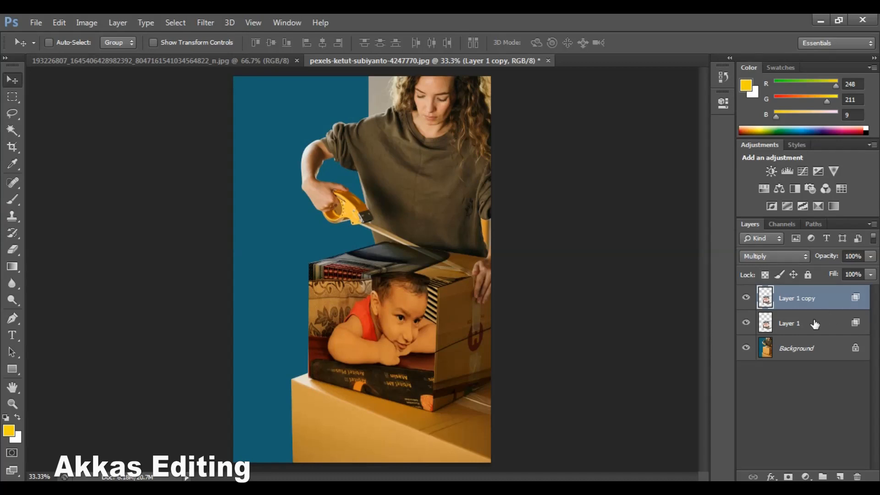
# Group the photo layer with its copy and toggle the group's visibility to compare the box with and without the print
pyautogui.keyDown('shift'); pyautogui.click(814, 323); pyautogui.keyUp('shift')
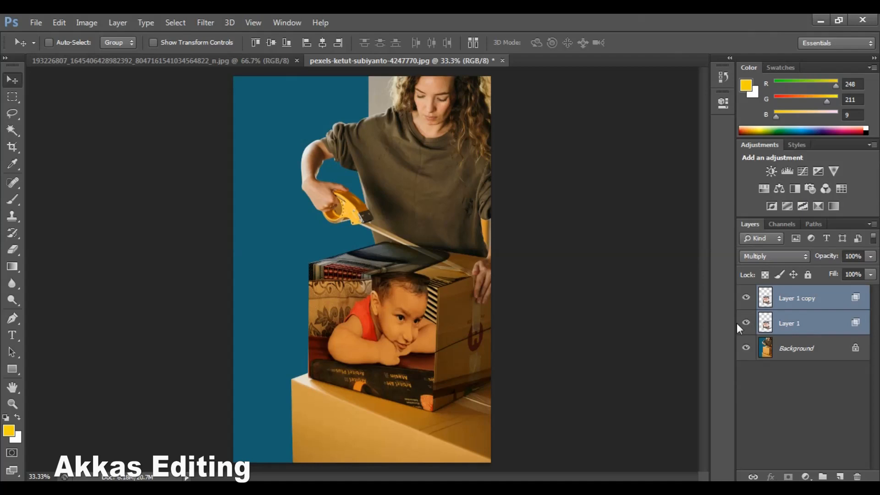
pyautogui.hotkey('ctrl', 'g')
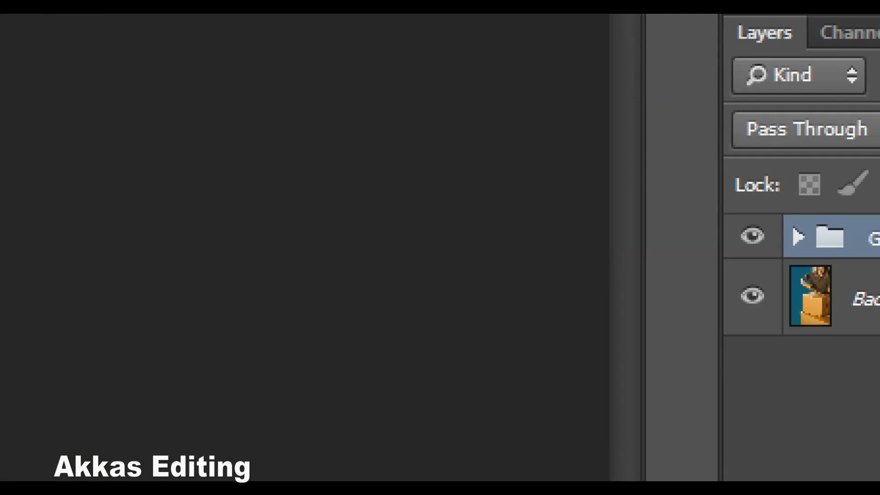
pyautogui.click(746, 319)
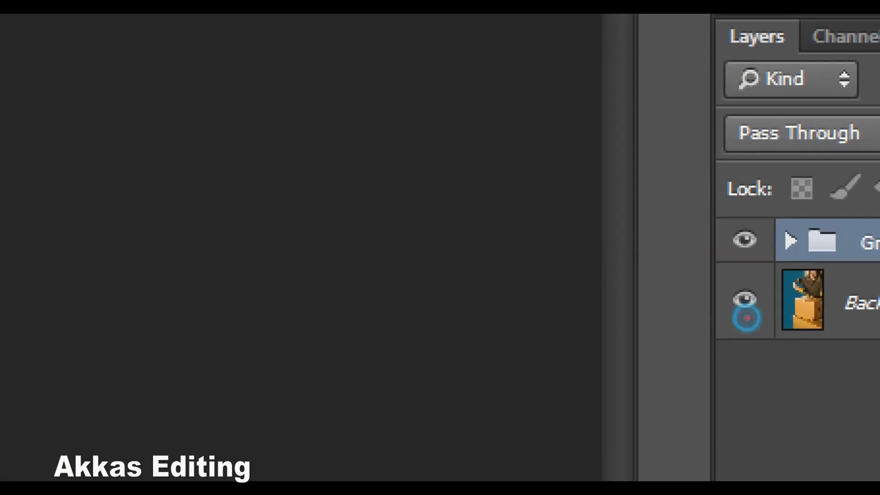
pyautogui.click(742, 236)
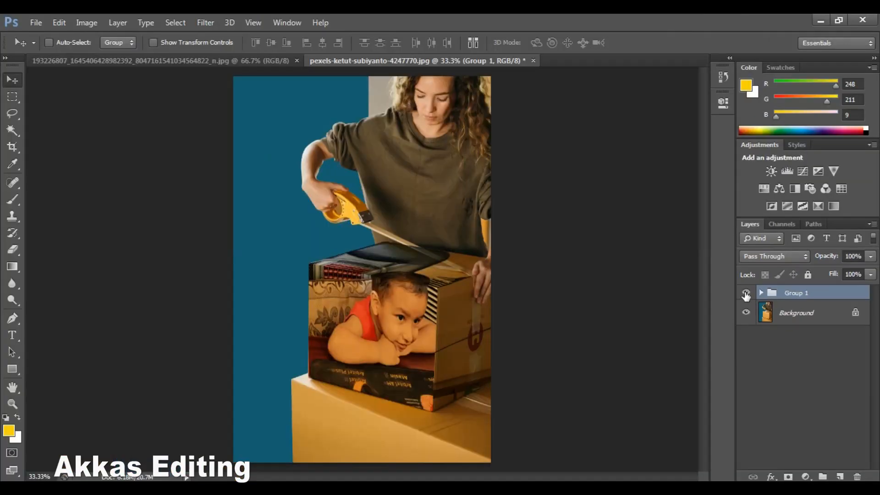
# Hide Group 1 and start a Pen path along the stretched tape's lower edge, from below the dispenser to the box's top edge
pyautogui.click(745, 278)
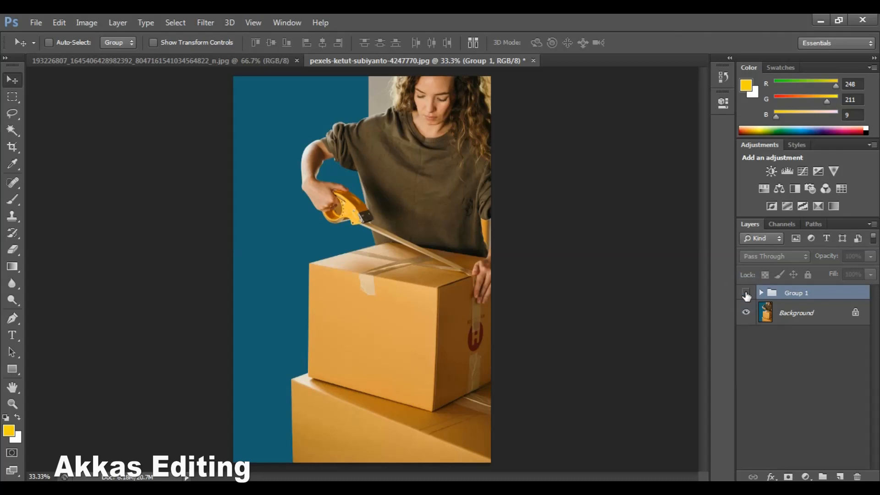
pyautogui.hotkey('ctrl', '+')
pyautogui.hotkey('ctrl', '+')
pyautogui.hotkey('ctrl', '+')
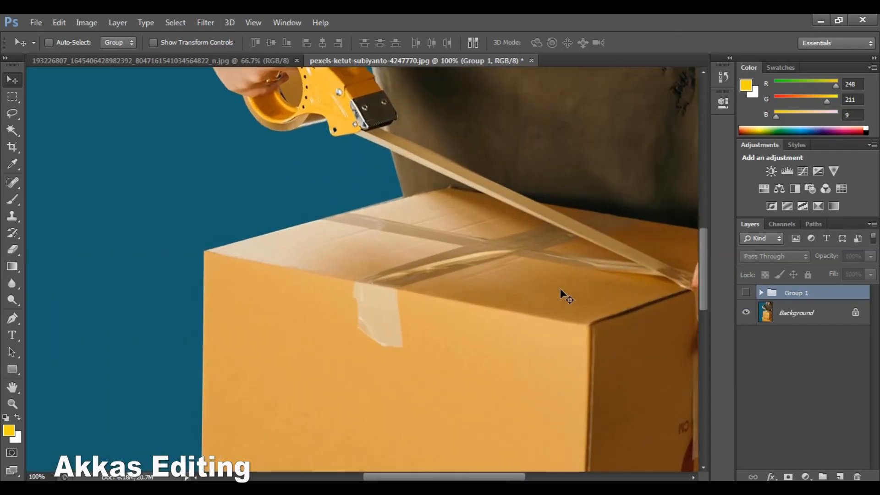
pyautogui.moveTo(560, 287); pyautogui.dragTo(484, 297)
pyautogui.press('p')
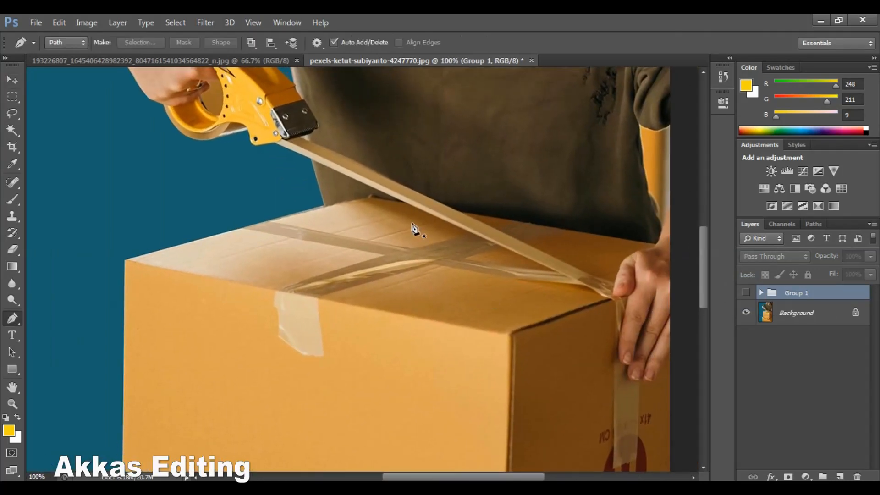
pyautogui.click(344, 175)
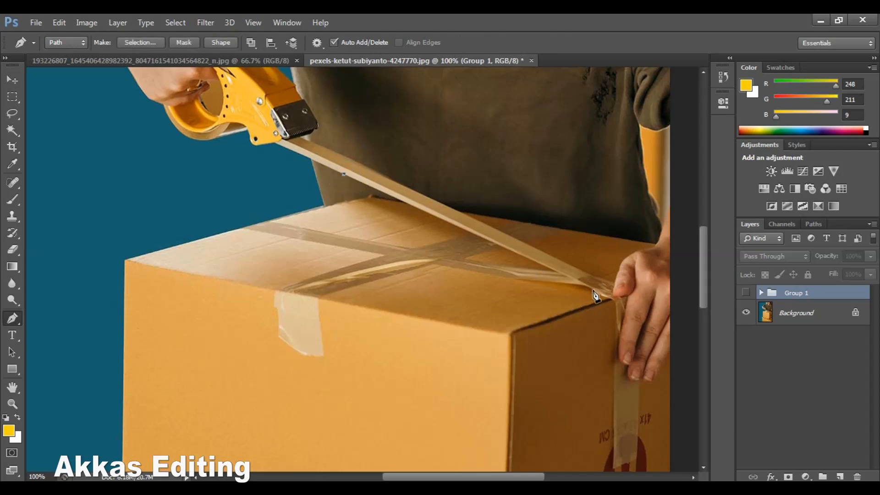
pyautogui.moveTo(592, 290); pyautogui.dragTo(617, 303)
pyautogui.keyDown('alt'); pyautogui.click(592, 291); pyautogui.keyUp('alt')
pyautogui.click(610, 299)
# Continue the path around the tape strip on the box's side face, down to its end and back up to the fingers
pyautogui.click(615, 318)
pyautogui.moveTo(614, 329); pyautogui.dragTo(614, 334)
pyautogui.moveTo(616, 375); pyautogui.dragTo(603, 288)
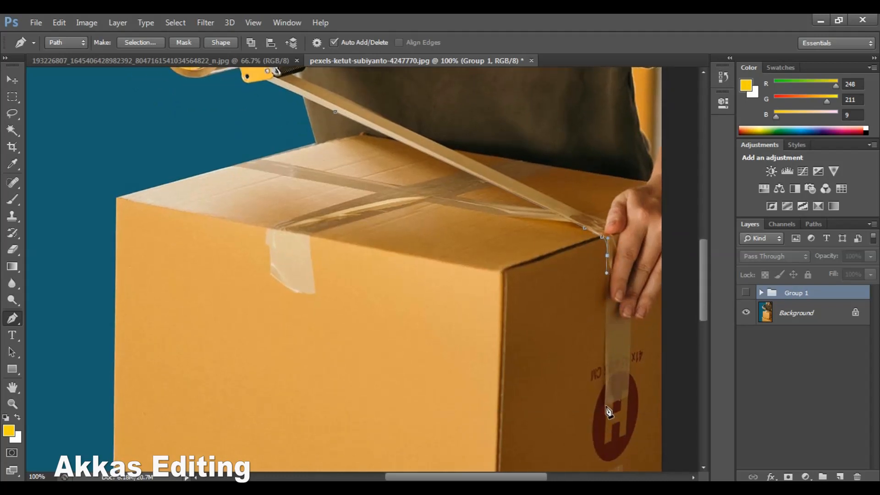
pyautogui.moveTo(606, 406); pyautogui.dragTo(629, 400)
pyautogui.click(631, 319)
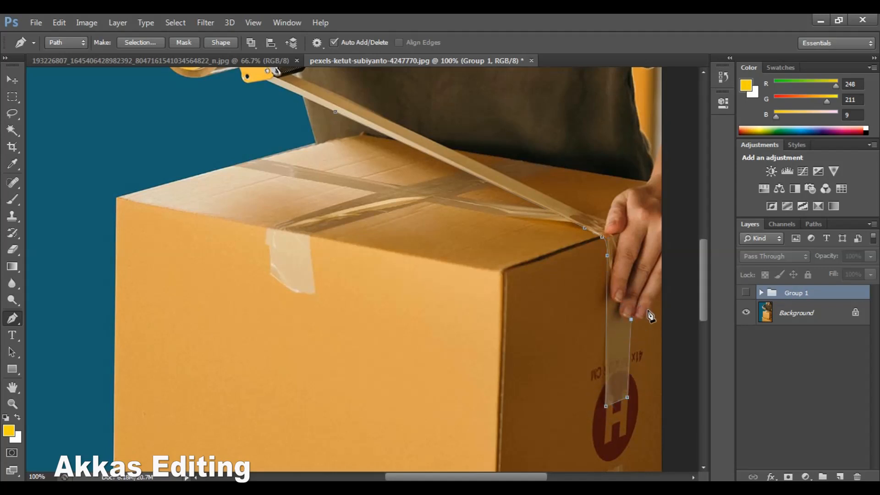
# Trace the path around the hand holding the tape and close it along the stretched tape's upper edge
pyautogui.moveTo(660, 291); pyautogui.dragTo(677, 253)
pyautogui.click(677, 197)
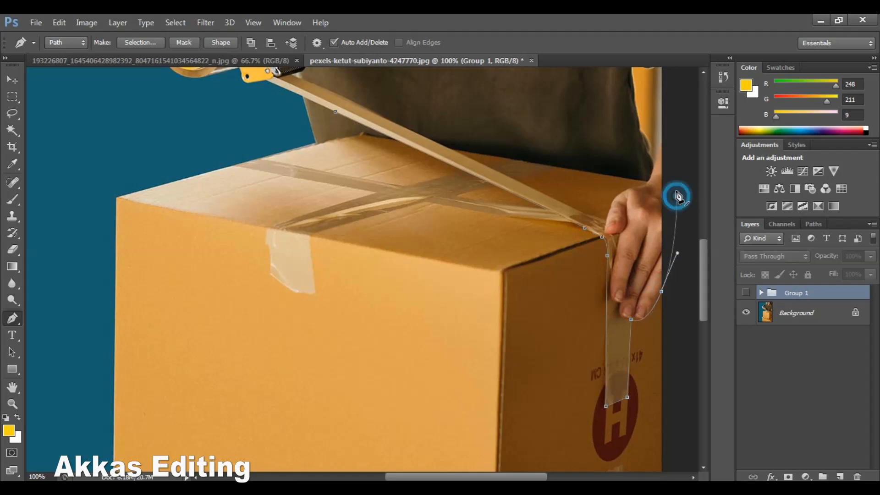
pyautogui.click(667, 159)
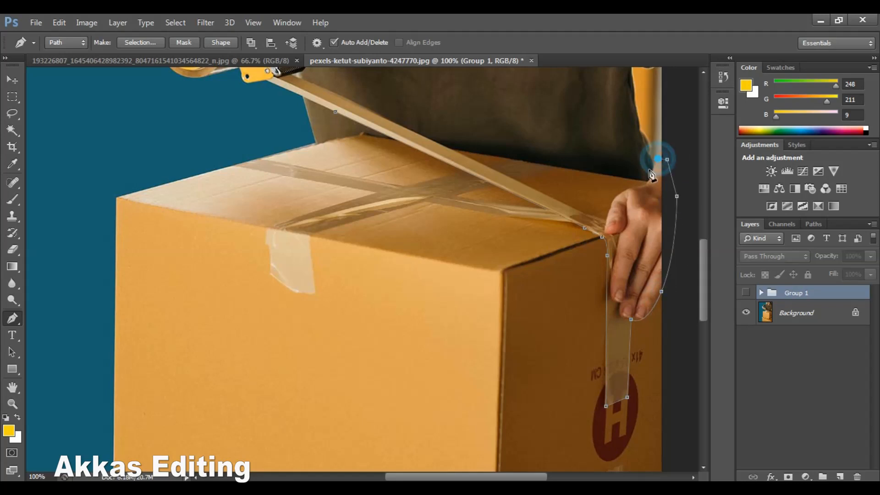
pyautogui.click(634, 188)
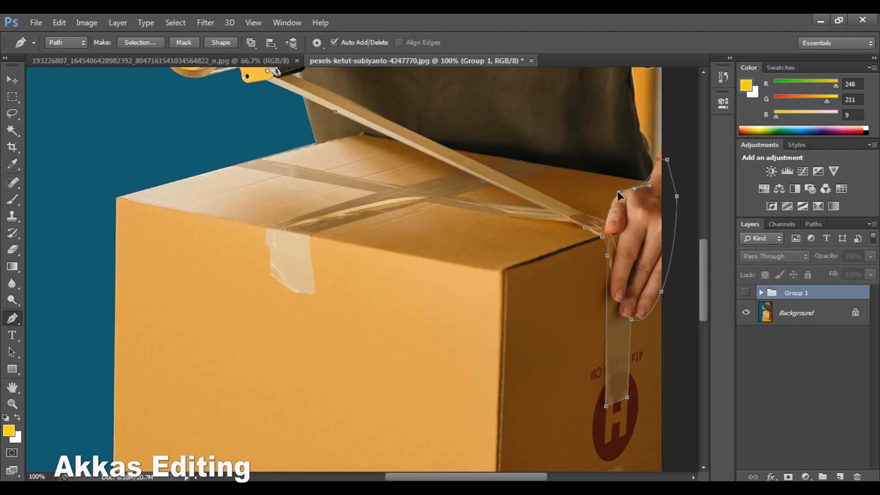
pyautogui.moveTo(604, 222); pyautogui.dragTo(604, 237)
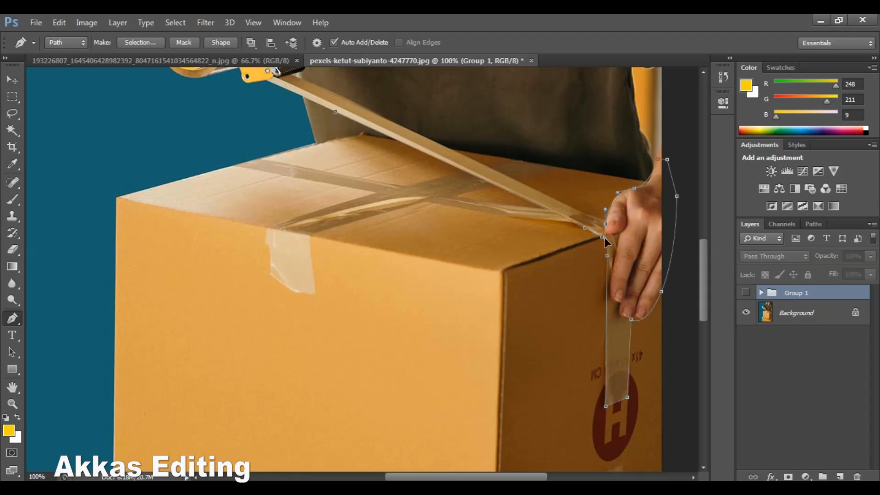
pyautogui.click(344, 98)
pyautogui.click(336, 112)
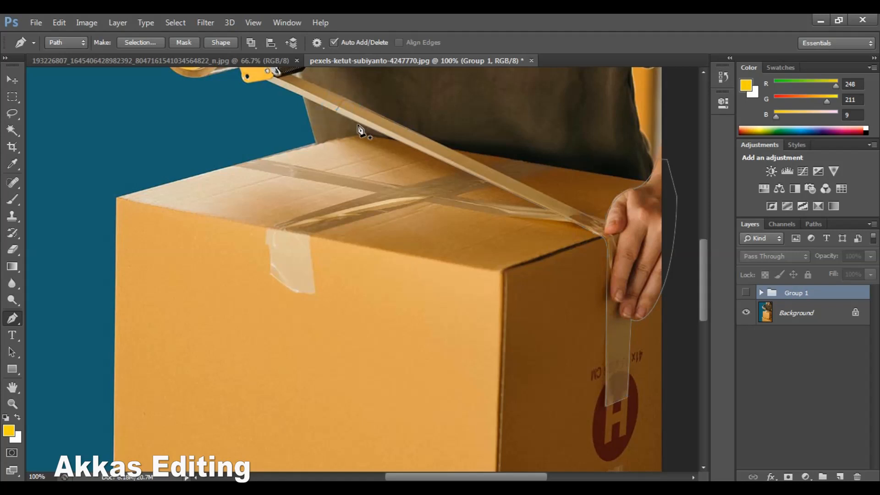
# Convert the tape-and-hand path into a new anti-aliased selection with a 2-pixel feather radius
pyautogui.rightClick(642, 240)
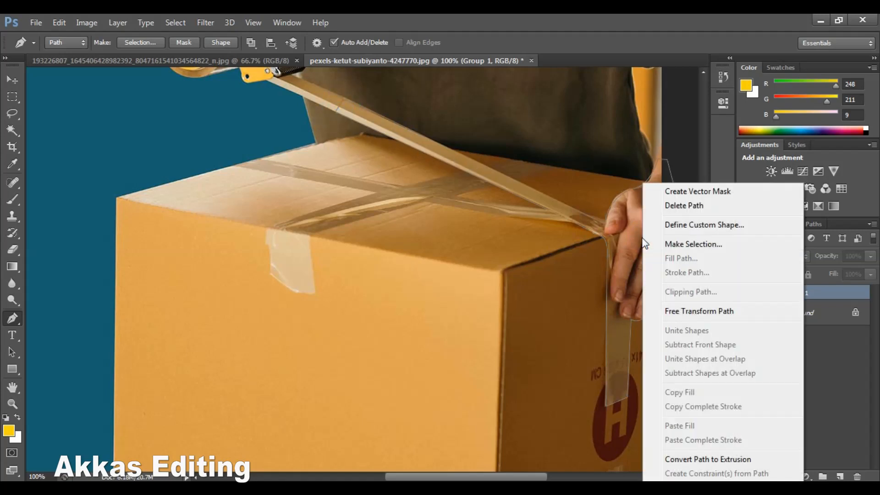
pyautogui.click(685, 244)
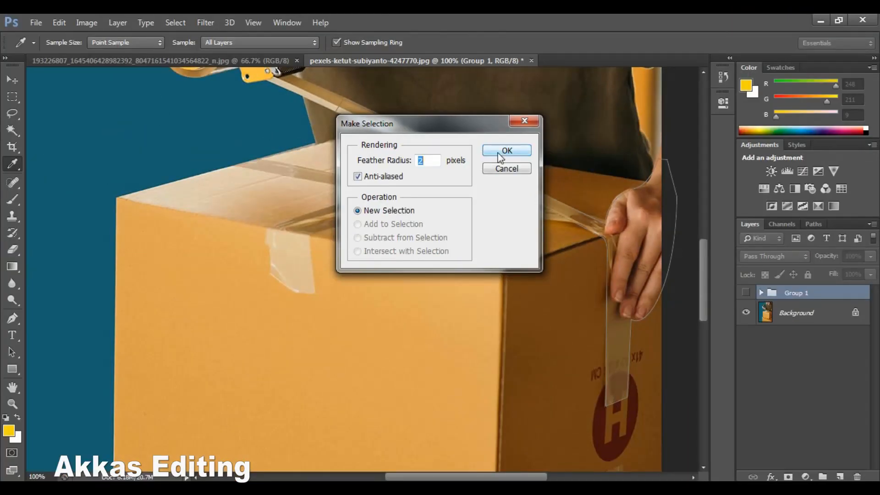
pyautogui.click(499, 153)
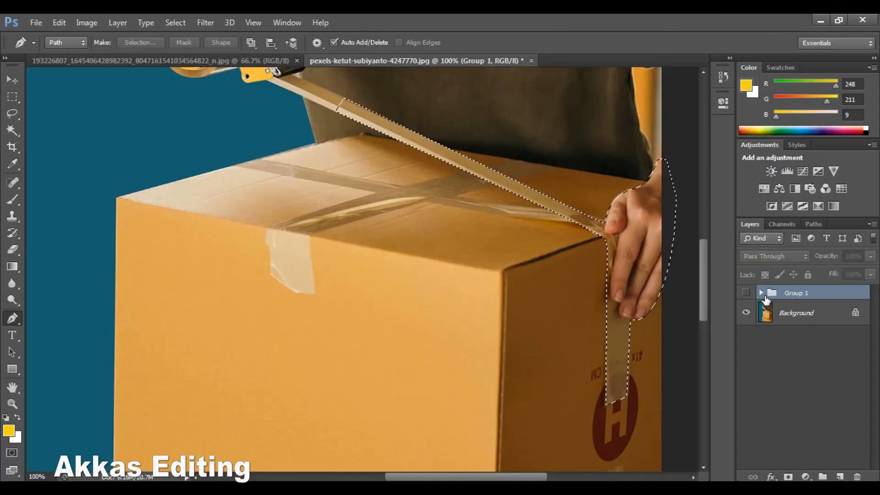
# Show Group 1 and add a layer mask to it that hides the print over the selected tape and hand
pyautogui.click(738, 291)
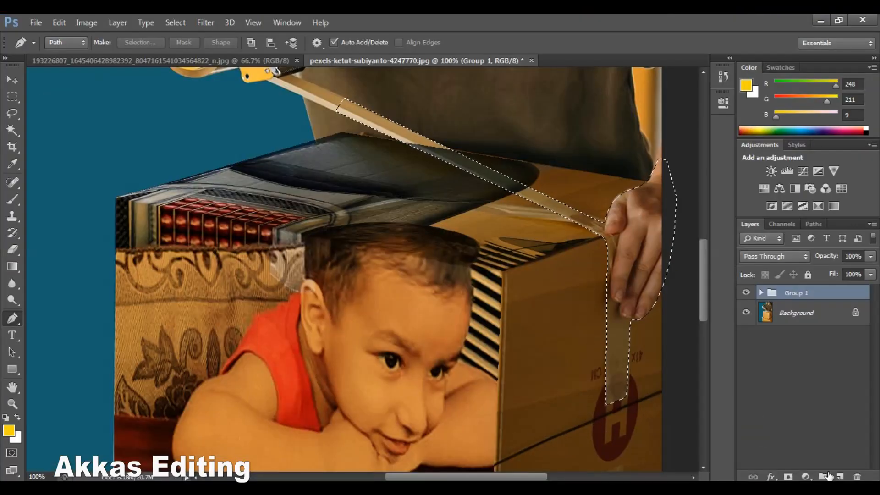
pyautogui.click(788, 477)
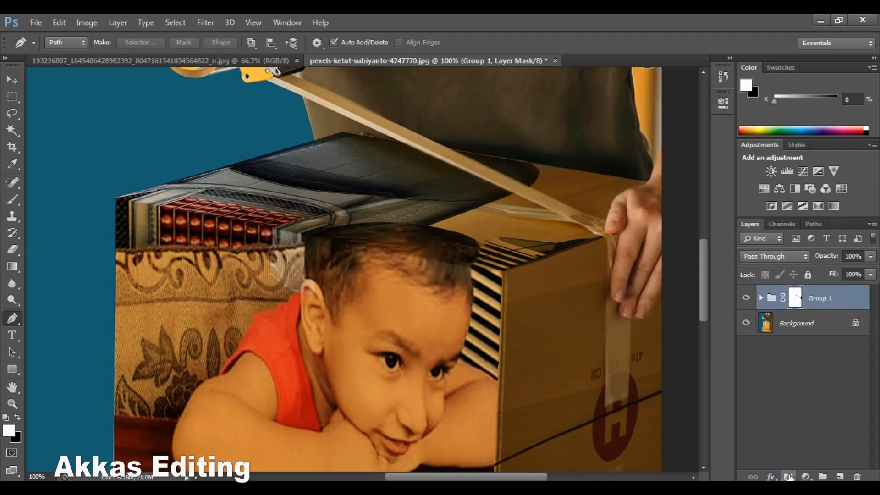
pyautogui.hotkey('ctrl', '-')
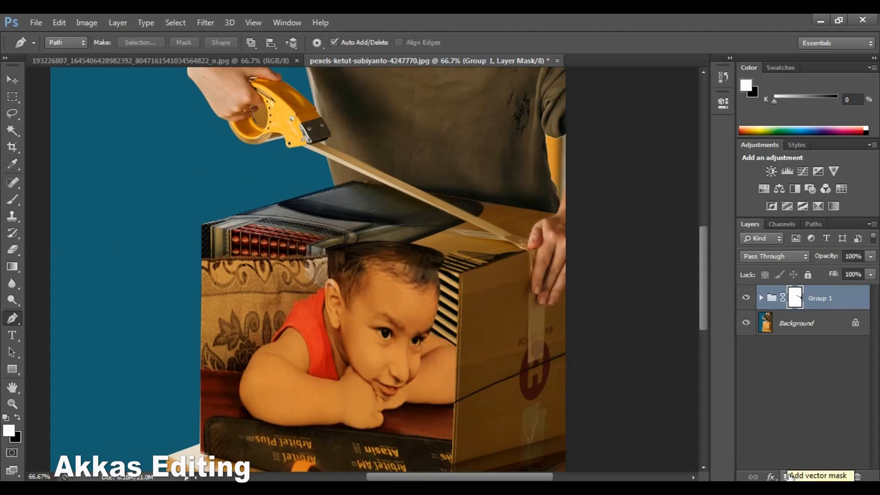
pyautogui.hotkey('ctrl', '-')
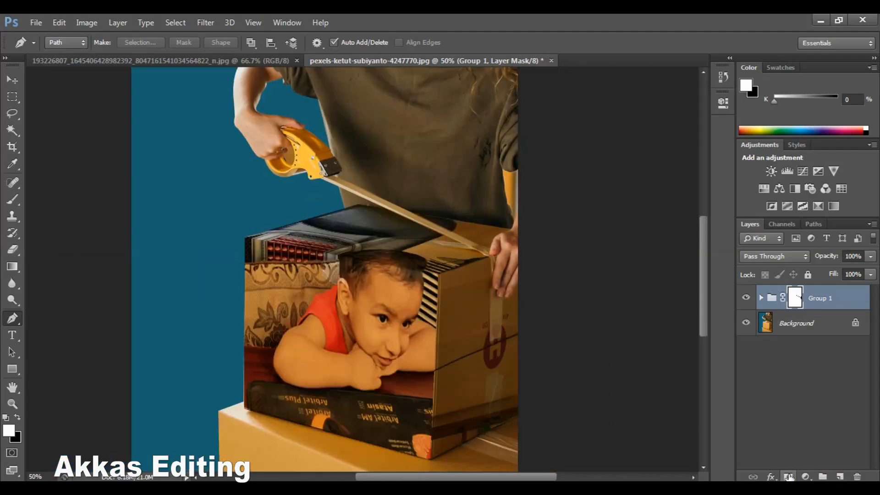